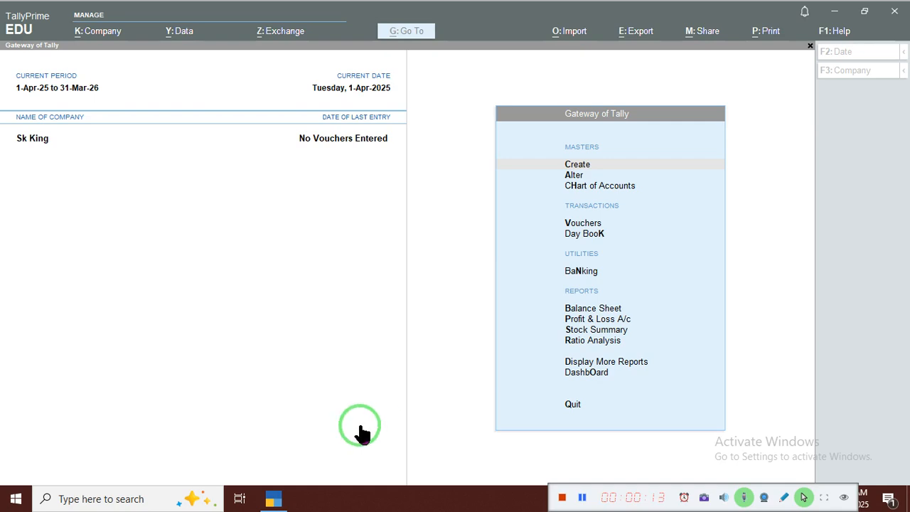
- Open a new payment voucher for the current company
click(171, 237)
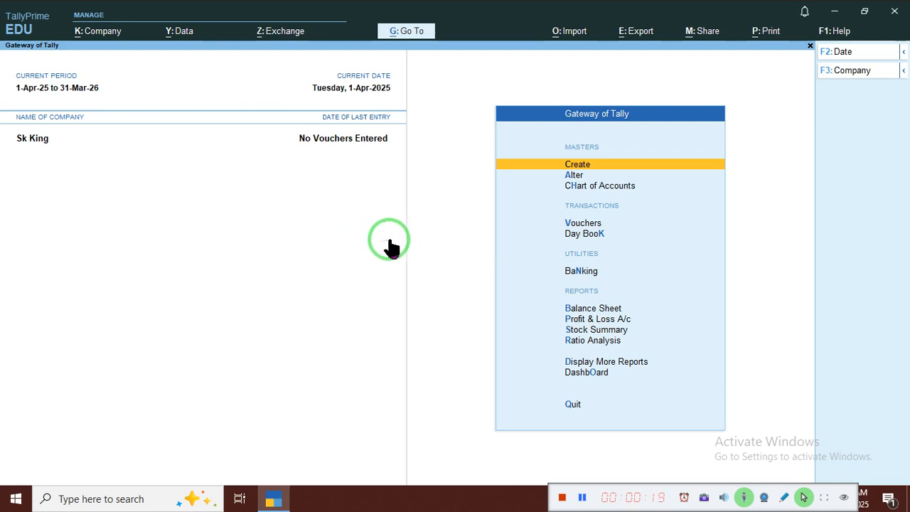
click(580, 224)
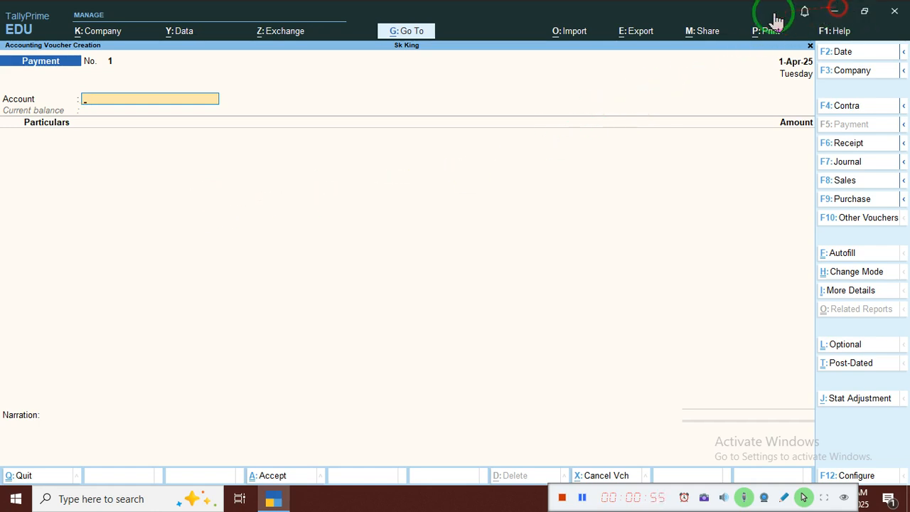
- Switch to the TallyPrime book PDF in Chrome and go to page 16
click(835, 11)
click(85, 98)
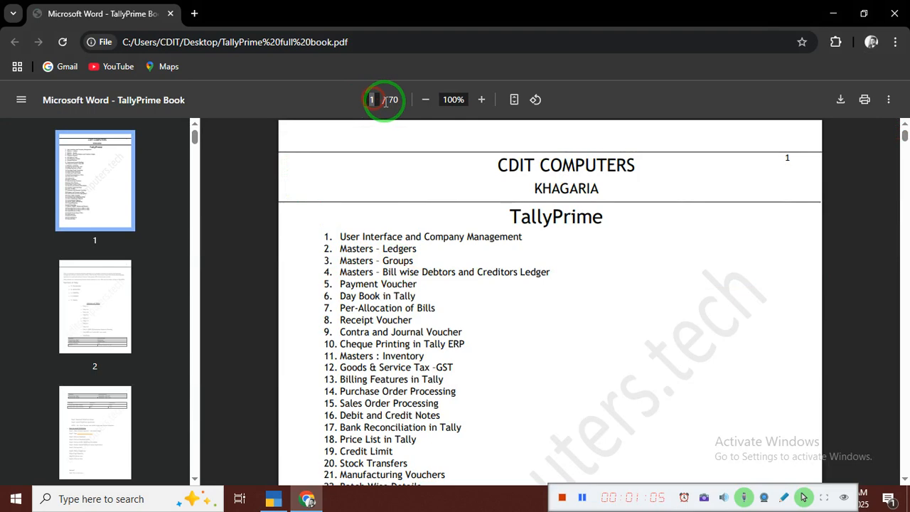
text(56)
key(BackSpace)
key(BackSpace)
text(1)
click(378, 100)
key(BackSpace)
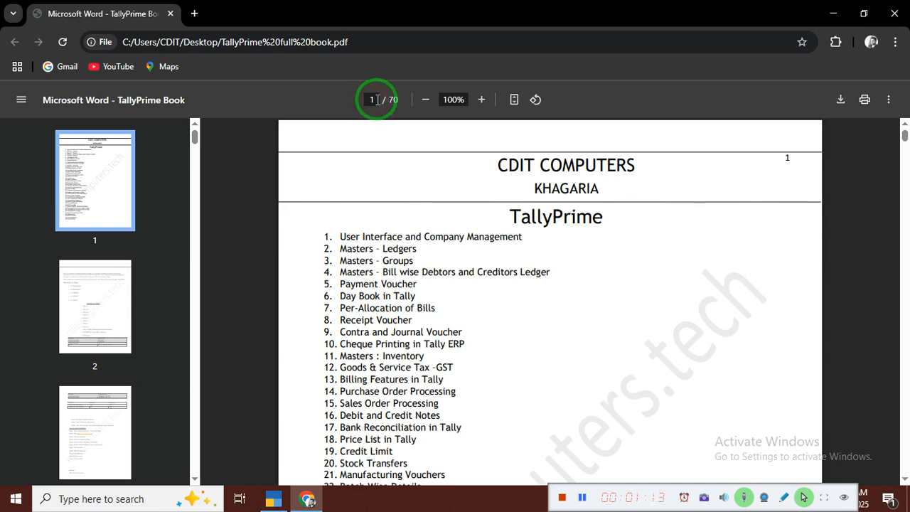
text(16)
key(Return)
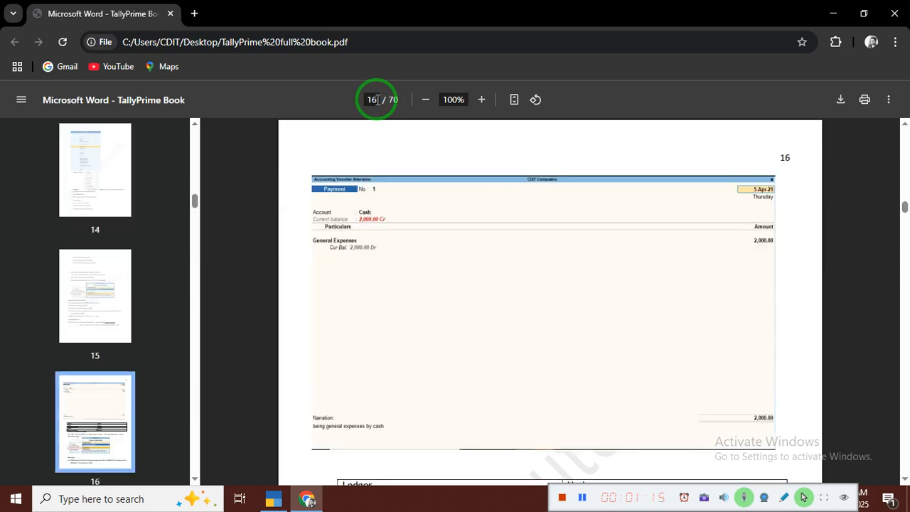
- Look through pages 15 to 17 of the book for the section on payment in double entry mode
click(904, 125)
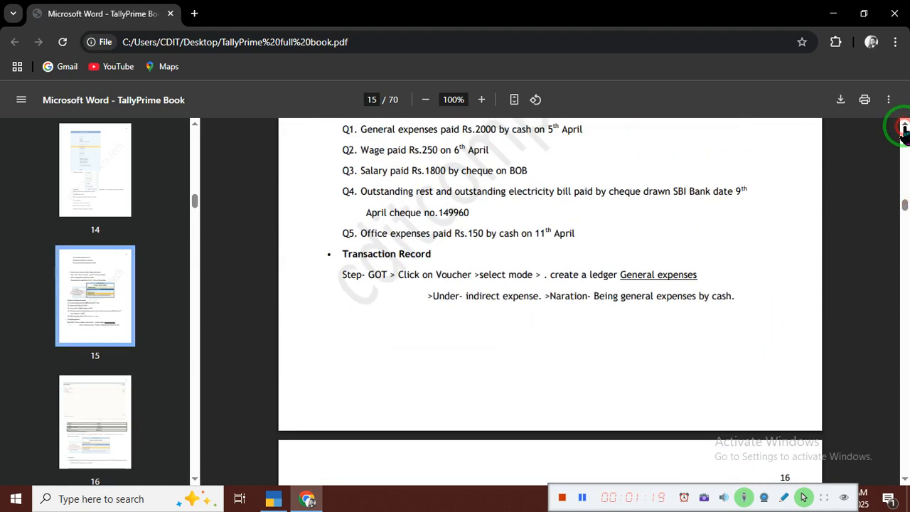
click(904, 125)
click(904, 125)
click(904, 125)
click(905, 125)
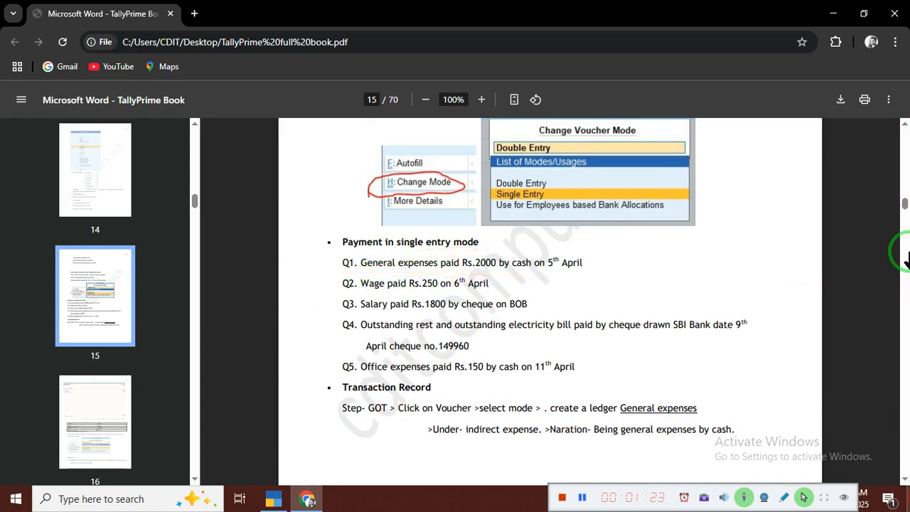
drag(905, 206, 905, 214)
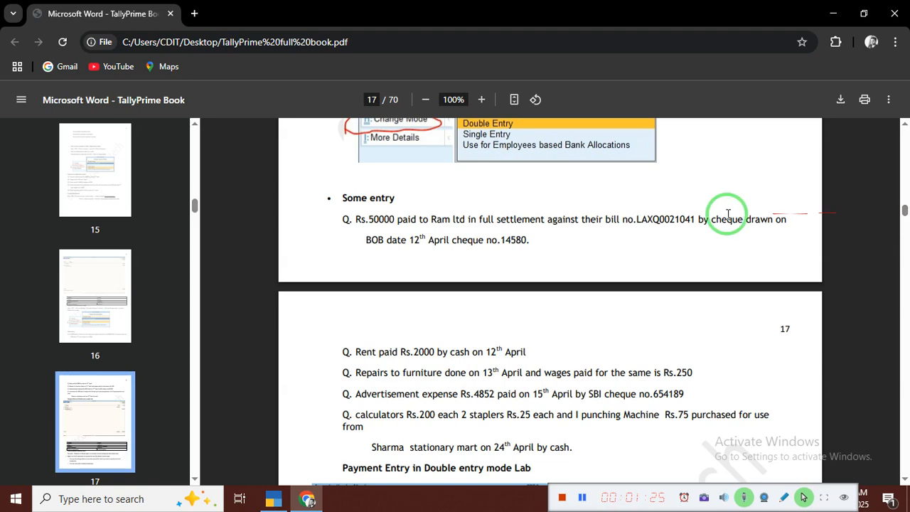
click(904, 125)
click(905, 125)
click(904, 125)
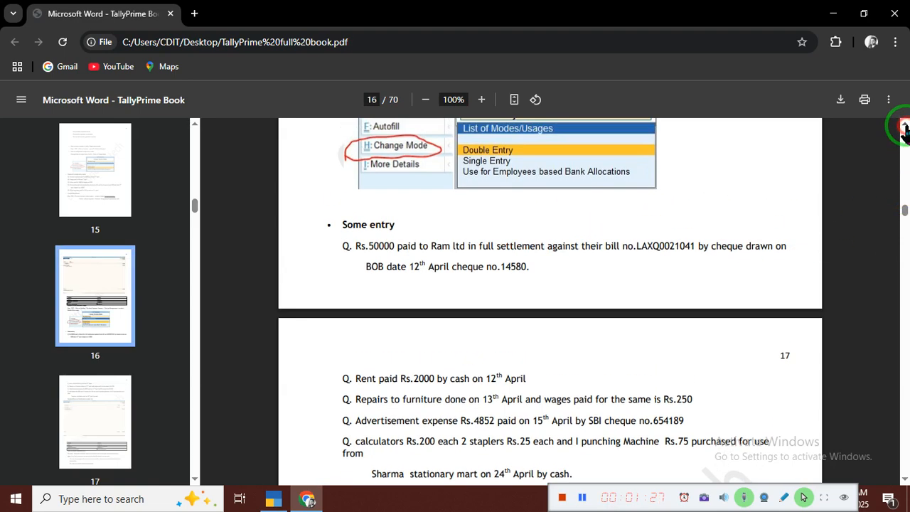
click(904, 125)
click(905, 125)
click(904, 125)
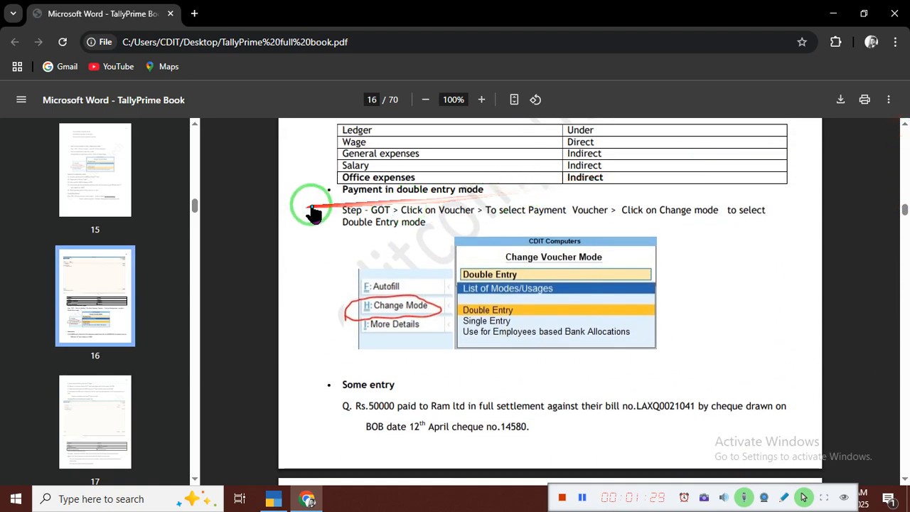
drag(337, 193, 486, 190)
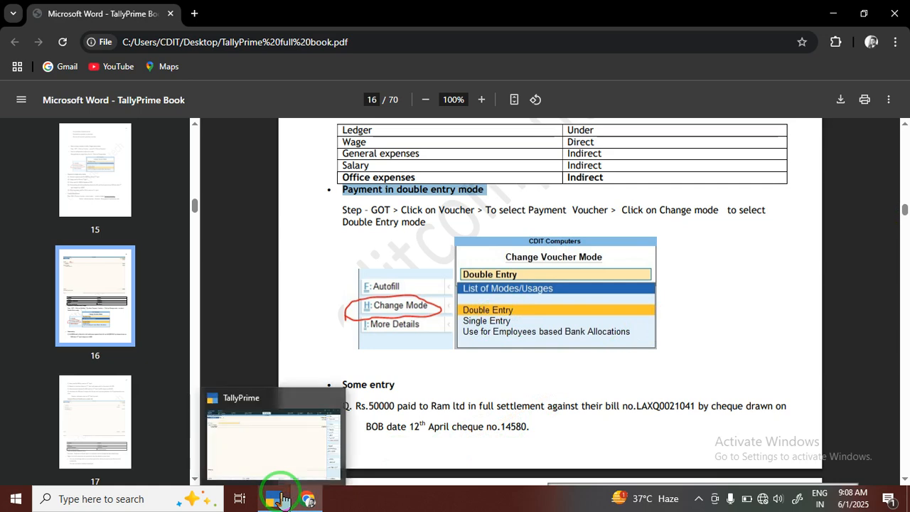
- Switch to TallyPrime and change the payment voucher's mode to Double Entry
click(295, 483)
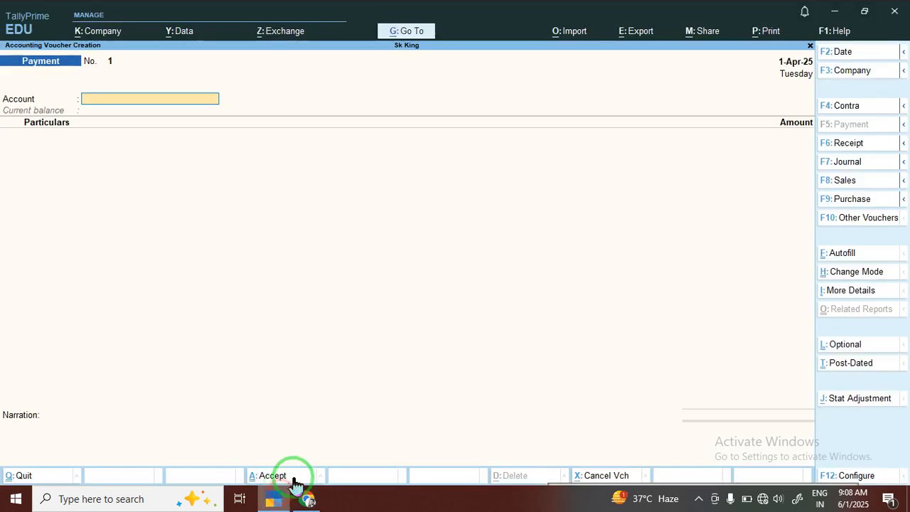
click(862, 277)
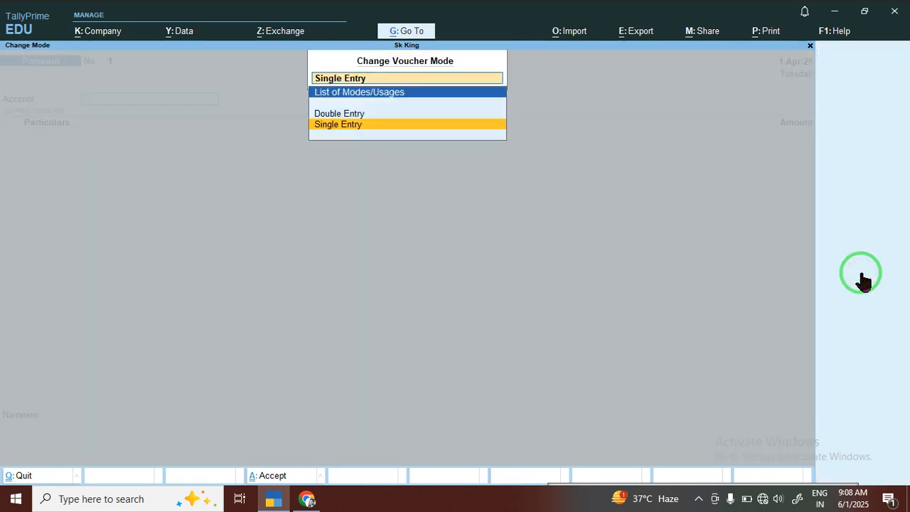
key(Up)
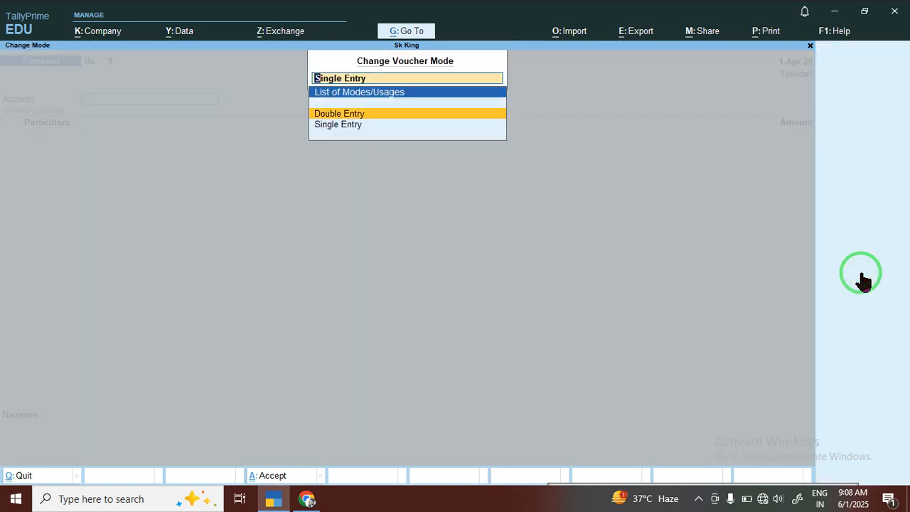
key(Return)
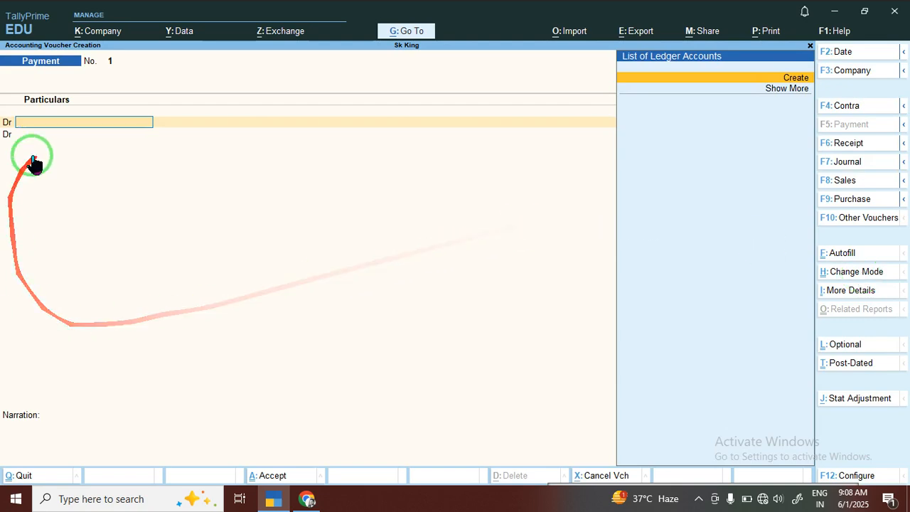
- Switch to the book PDF in Chrome and read the practice question under "Some entry" on page 16
click(306, 498)
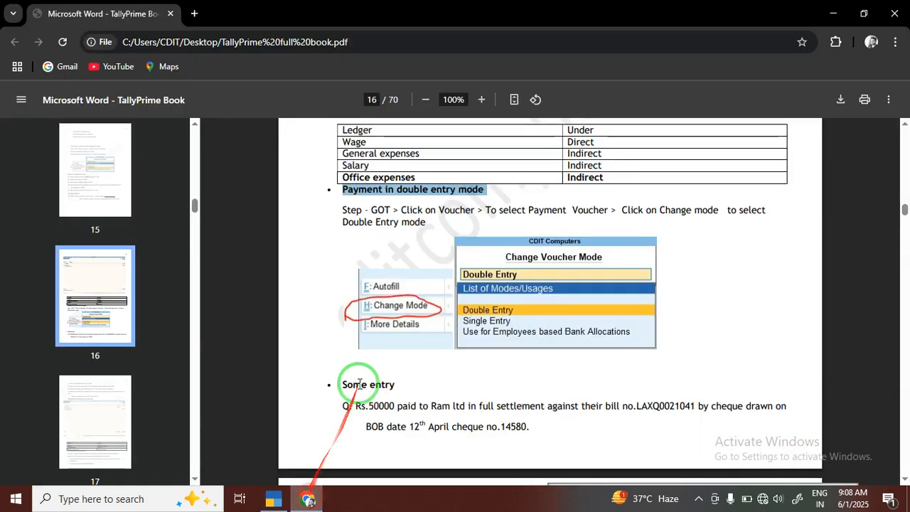
mouse_move(354, 405)
mouse_down()
mouse_move(483, 416)
mouse_move(775, 406)
mouse_up()
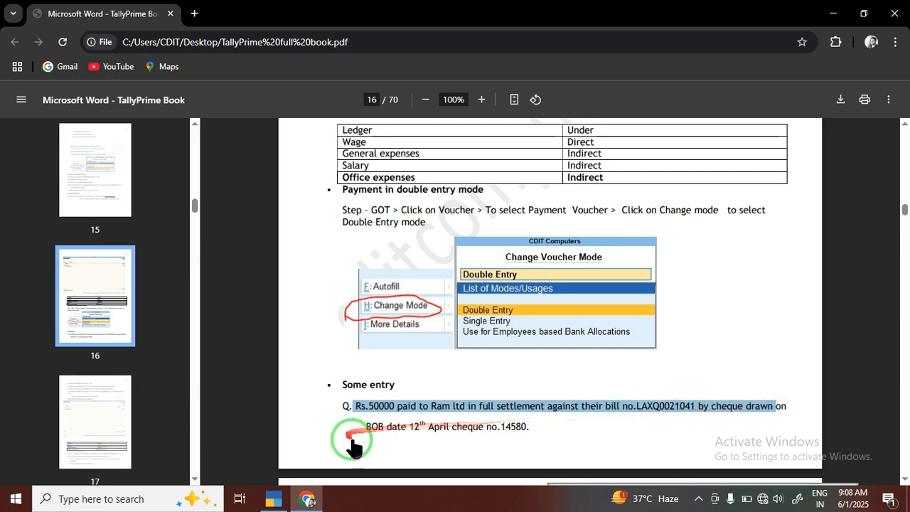
drag(345, 430, 533, 439)
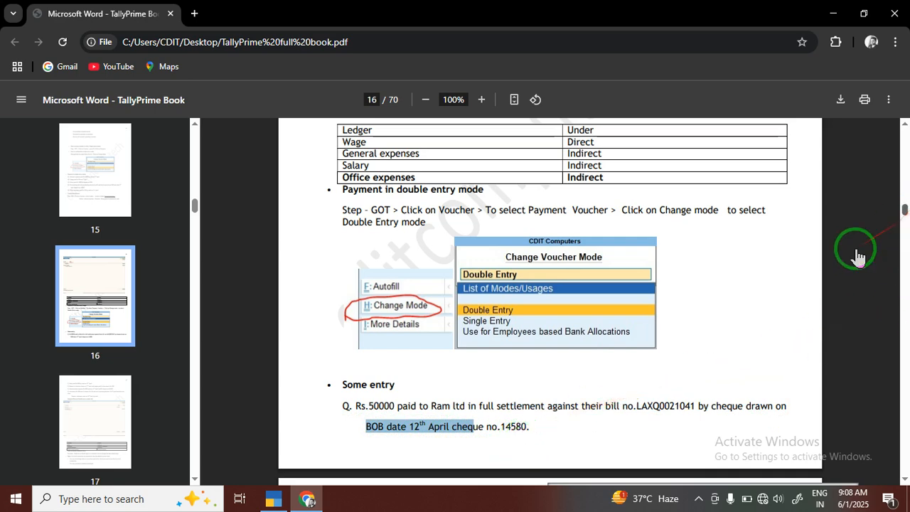
click(511, 426)
drag(384, 426, 589, 421)
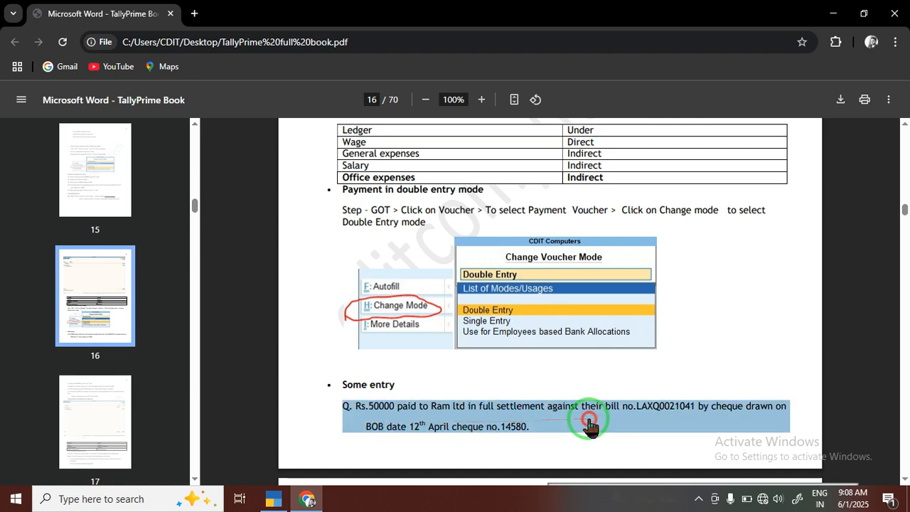
click(581, 422)
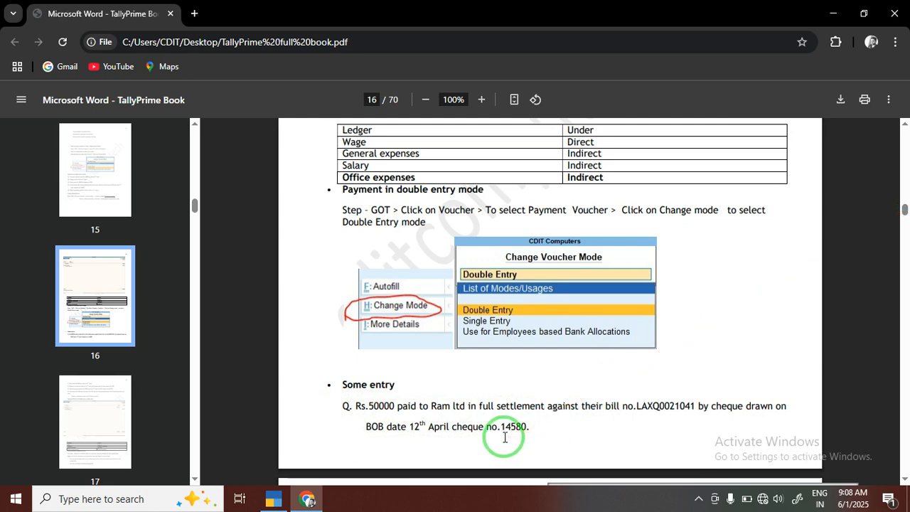
- Switch to TallyPrime and, from the voucher's debit line, start a new ledger named Ram Ltd under Sundry Creditors
click(273, 498)
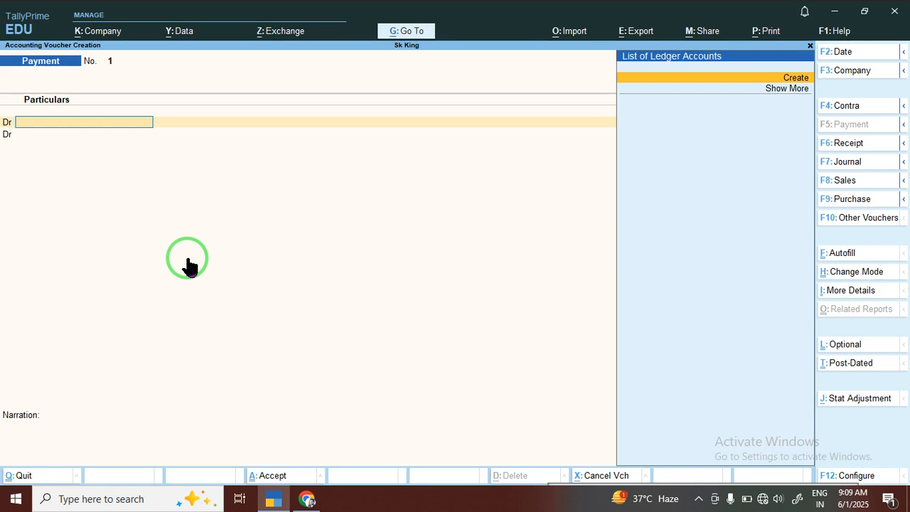
key(alt+c)
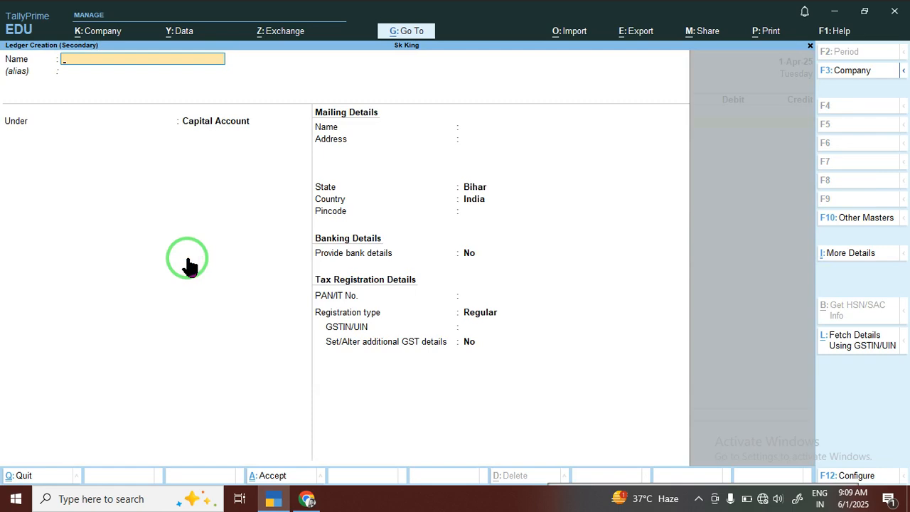
text(Ram)
key(Return)
key(Return)
text(Su)
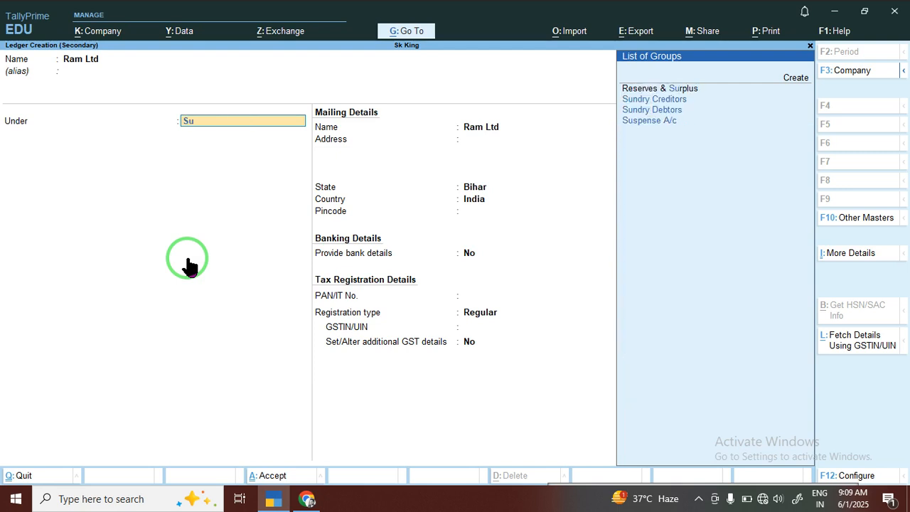
key(Down)
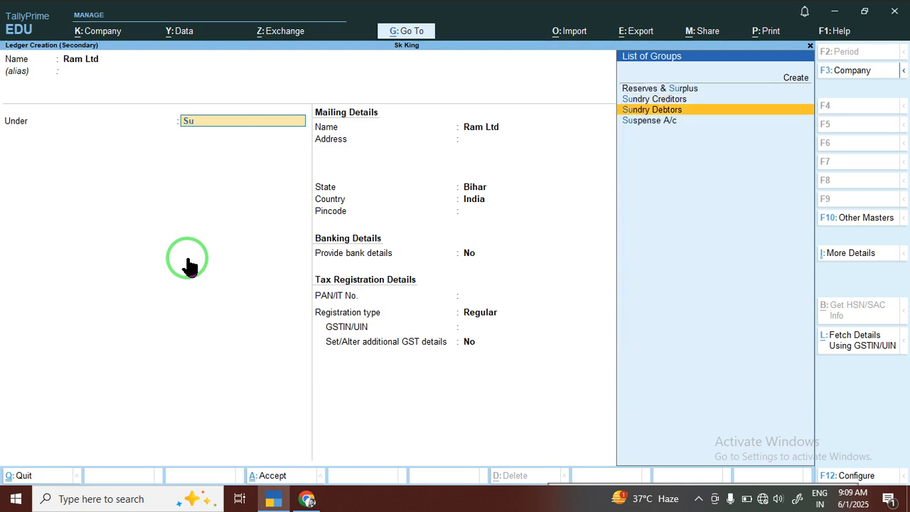
key(Up)
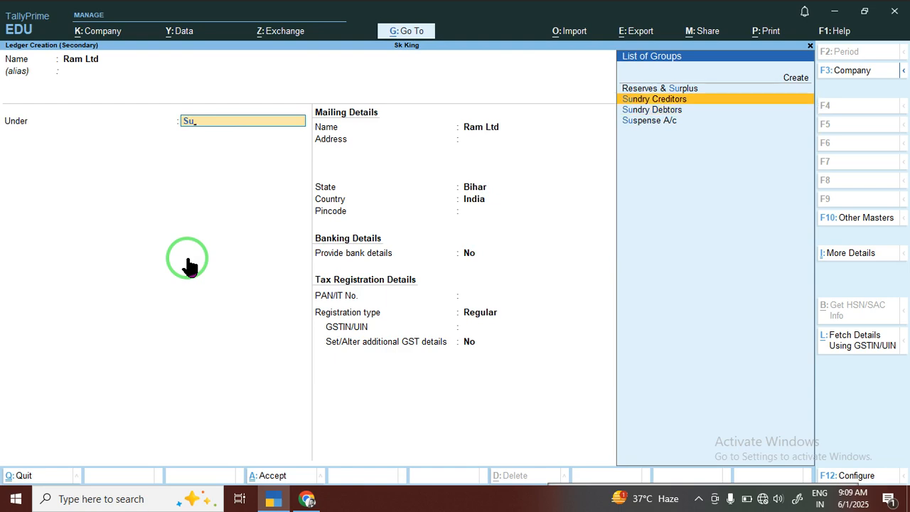
key(Return)
- Set bill-by-bill balances to No for the Ram Ltd ledger and save it with the remaining fields at their defaults
text(n)
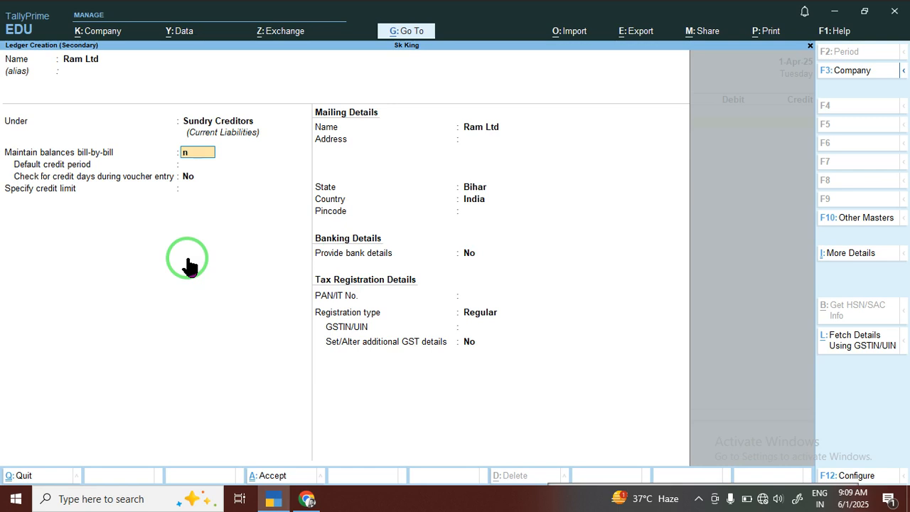
key(Return)
key(Return)
key(Return)
key(Return)
key(Return)
key(Return)
key(Return)
key(Return)
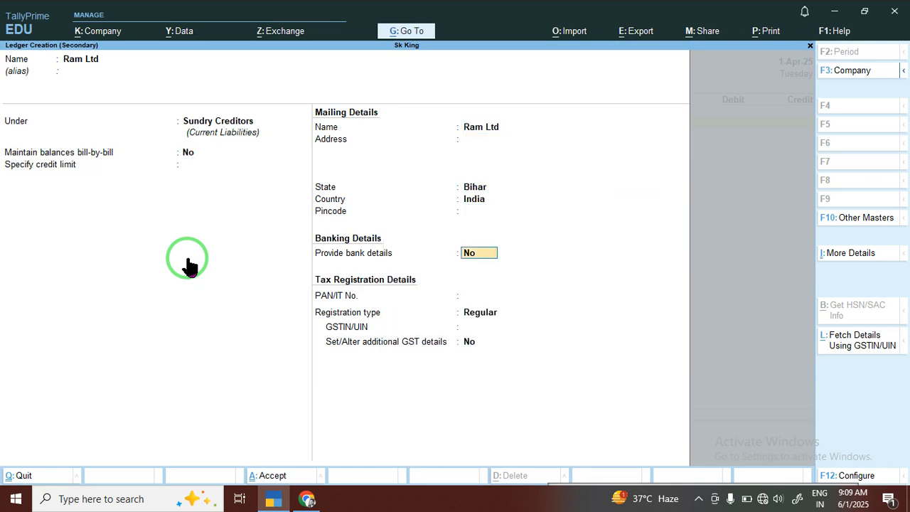
key(Return)
key(Return)
key(Return)
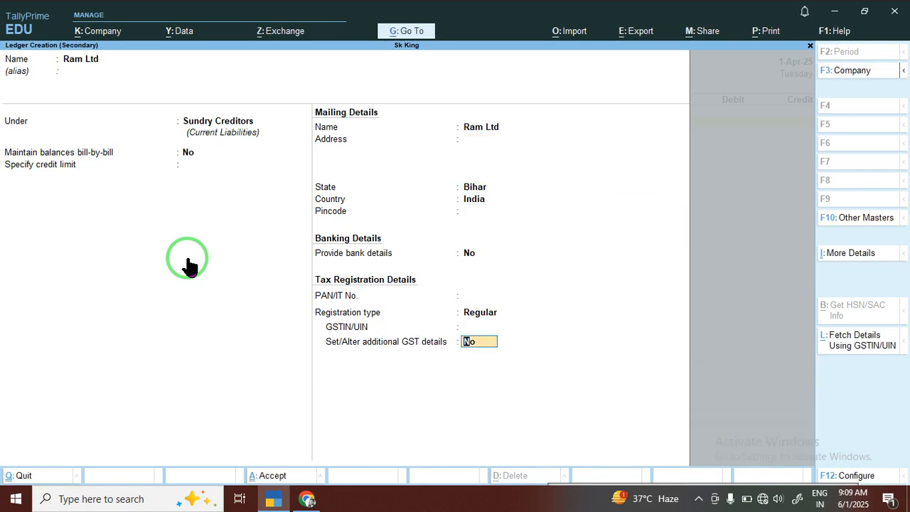
key(Return)
key(Return)
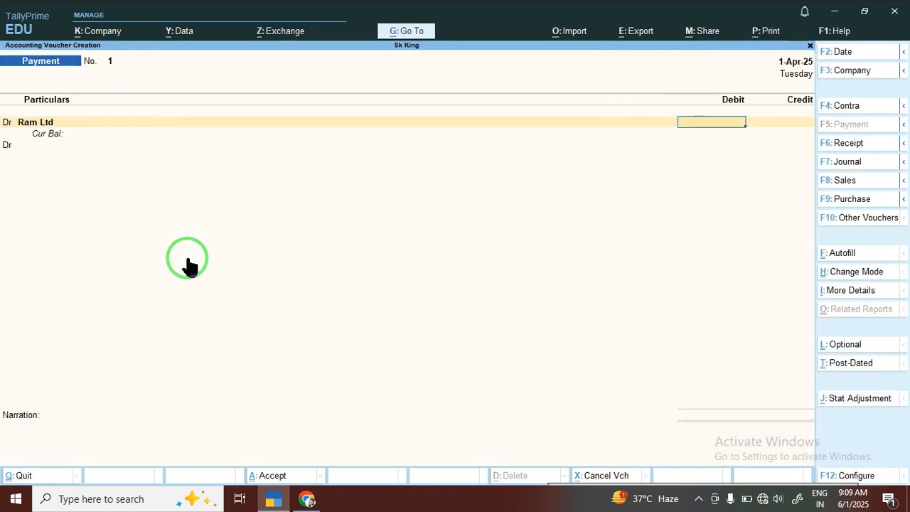
- Debit Ram Ltd with 50000 and make the next voucher line a credit (Cr) entry
text(50000)
key(Return)
key(Return)
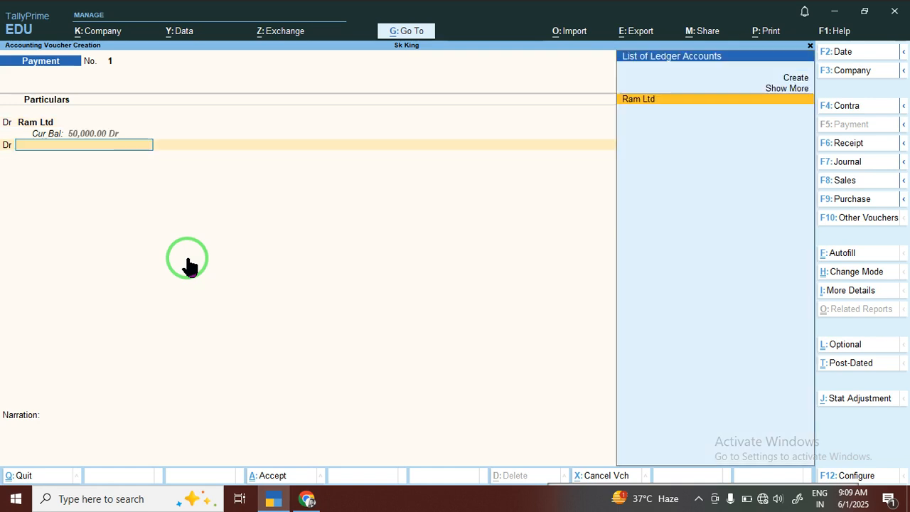
key(BackSpace)
text(c)
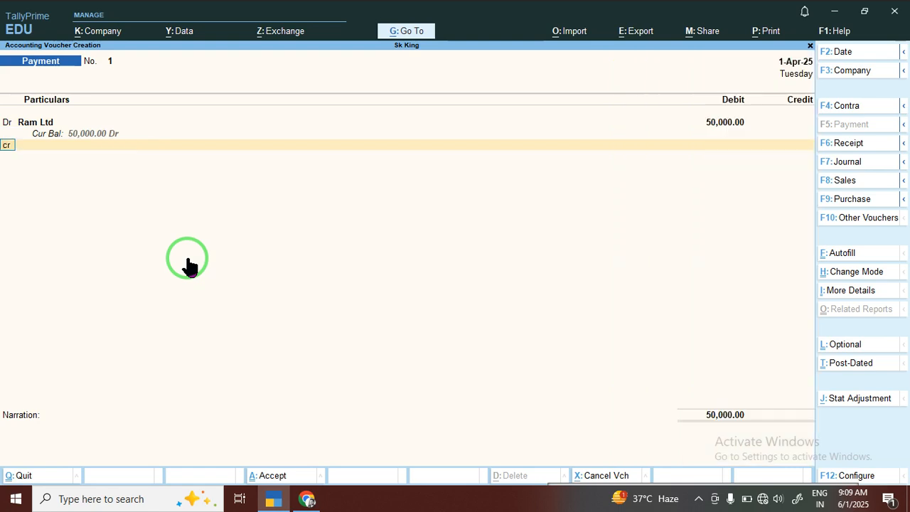
key(Return)
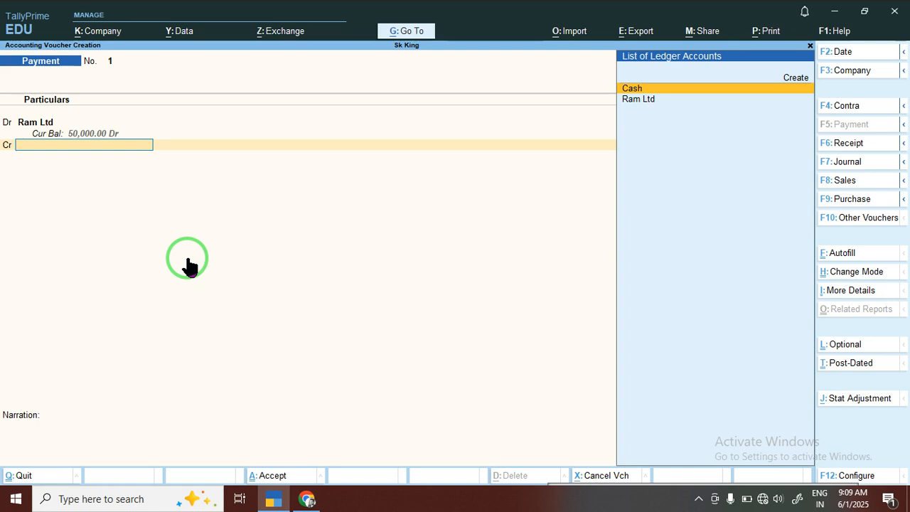
- From the voucher's credit line, start a new ledger named Bank of Baroda under Bank Accounts
key(alt+c)
text(Bank of Baroda)
key(Return)
key(Return)
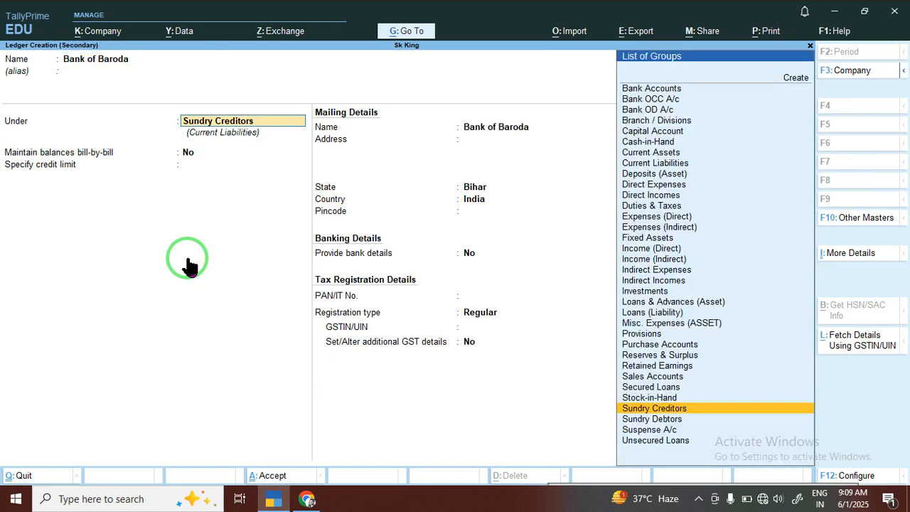
text(Bank Accounts)
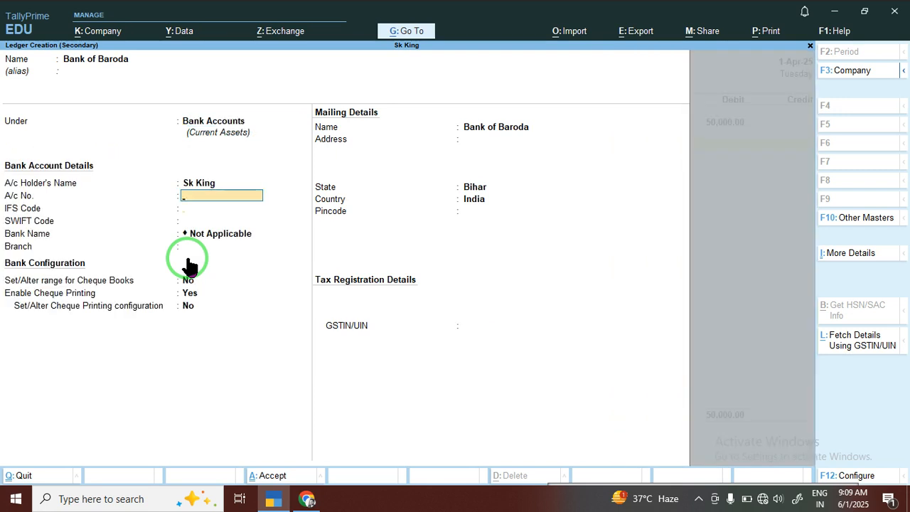
- Leave the Bank of Baroda ledger's account, mailing and tax details at their defaults and save it
key(Return)
key(Return)
key(Return)
key(Return)
key(Return)
key(Return)
key(Return)
key(Return)
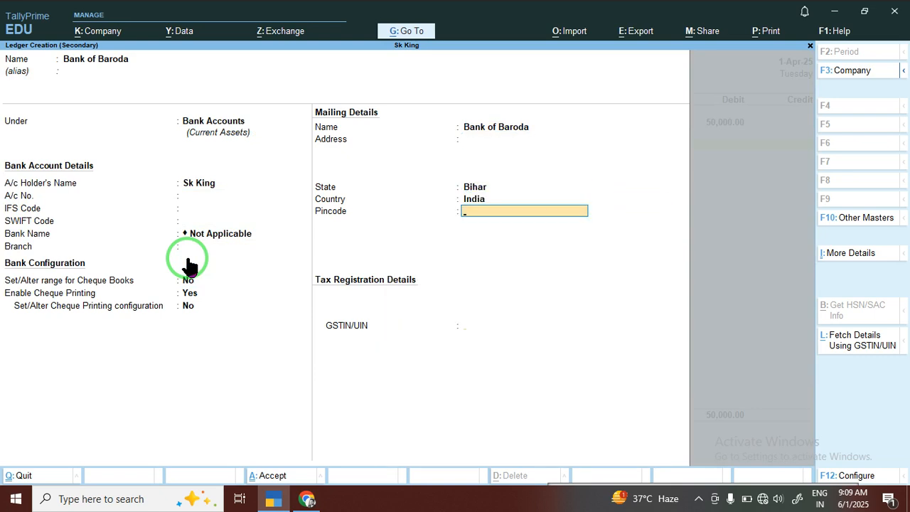
key(Return)
key(Return)
key(Return)
key(Return)
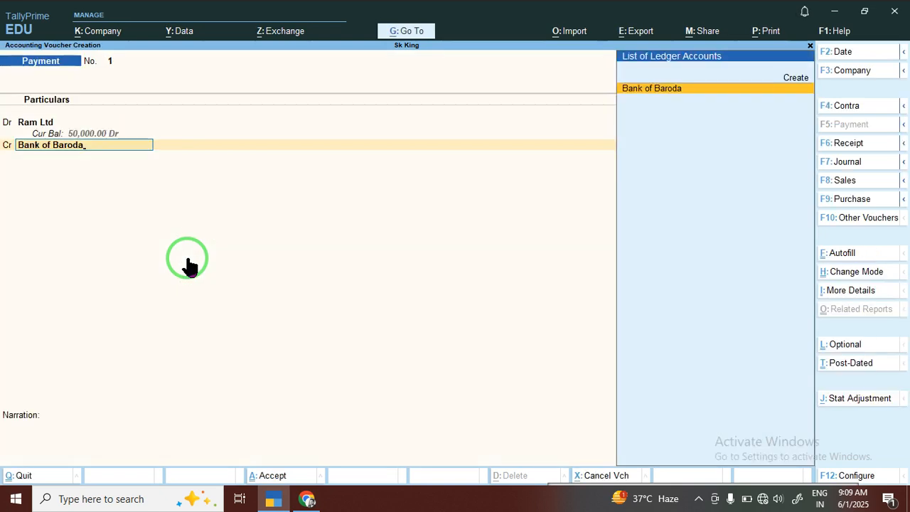
- Credit Bank of Baroda with 50,000 by cheque with instrument number 14500, and accept the payment voucher without a narration
key(Return)
key(Return)
key(Return)
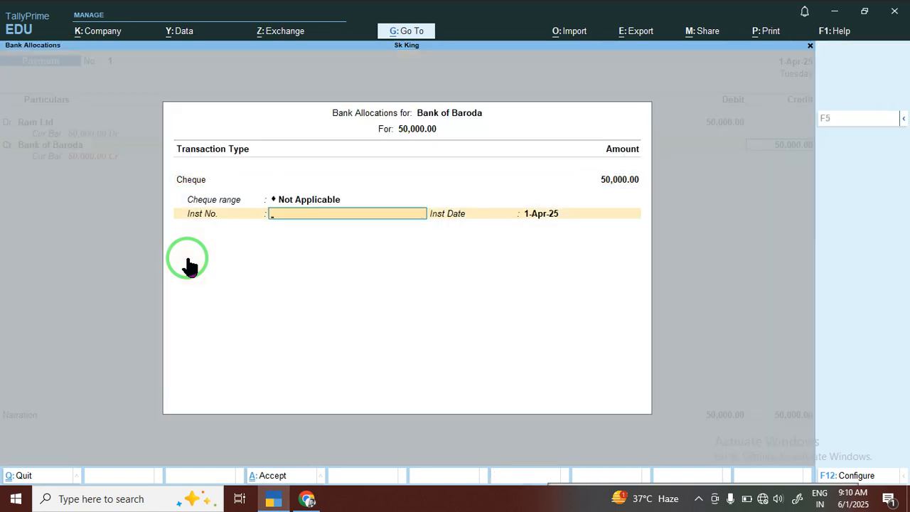
text(14500)
key(Return)
key(Return)
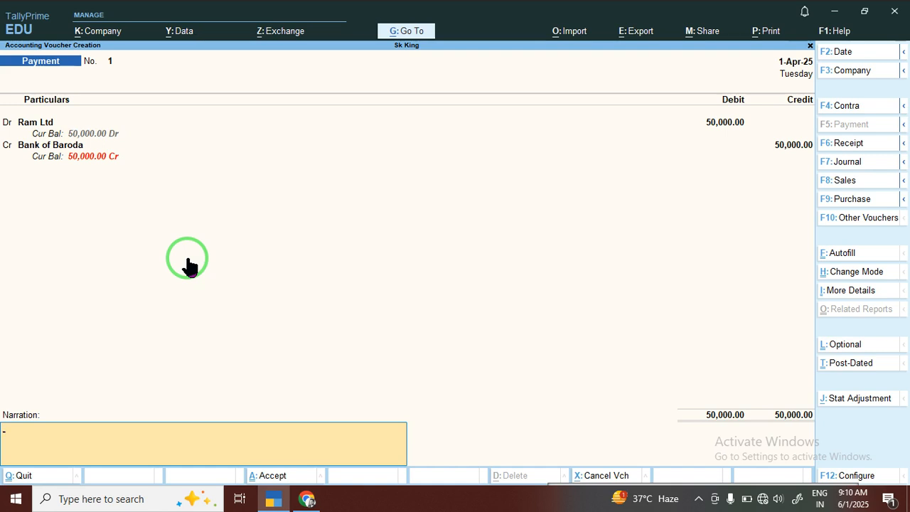
key(Return)
key(Return)
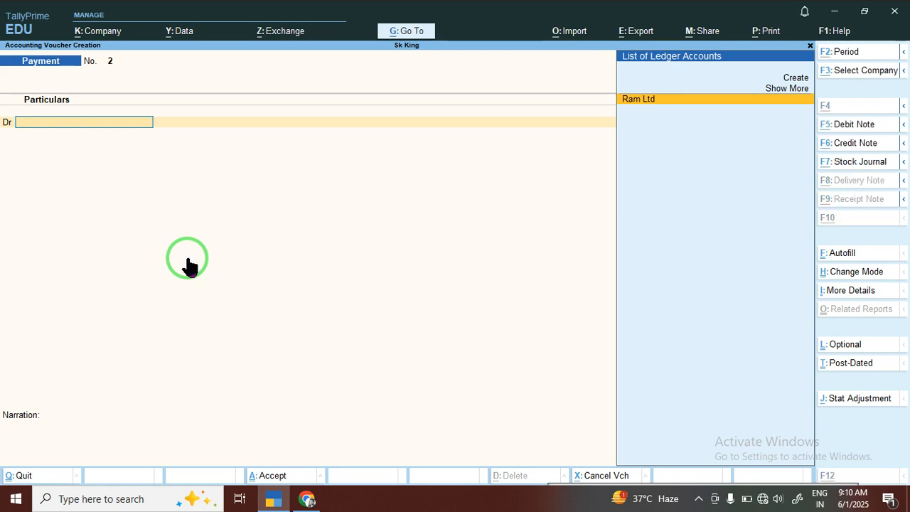
- From the debit line of the new payment voucher, start a new ledger named O/s Rent
key(alt+c)
text(Rent)
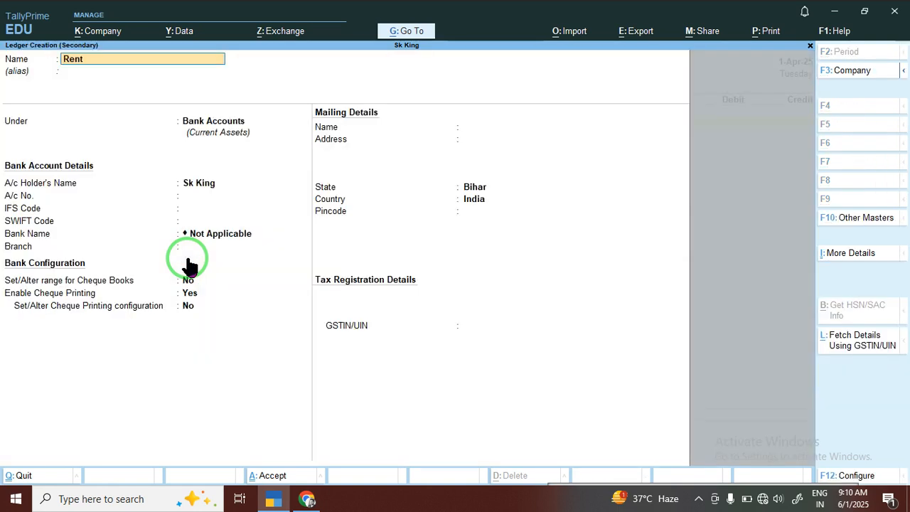
key(BackSpace)
key(BackSpace)
key(BackSpace)
key(BackSpace)
text(O/s Rent)
key(Return)
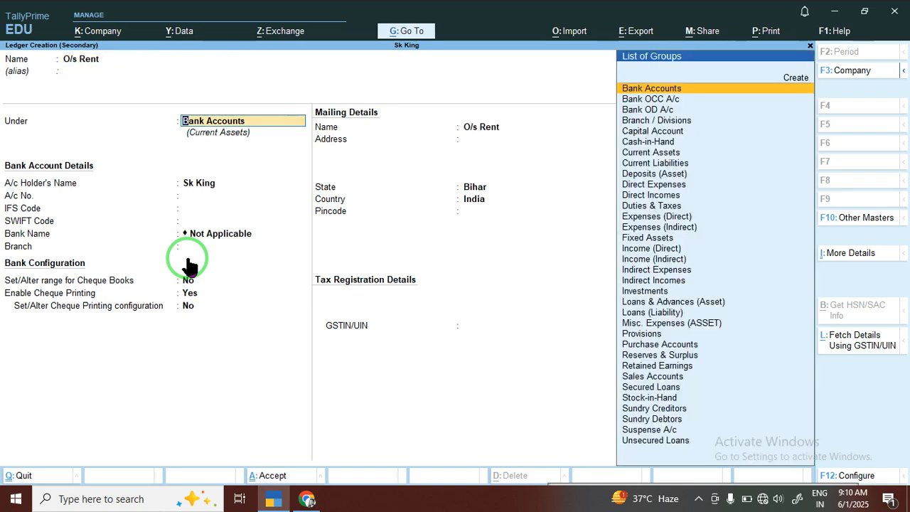
- Place the O/s Rent ledger under Indirect Expenses and save it with the remaining fields at their defaults
text(In)
key(Down)
key(Down)
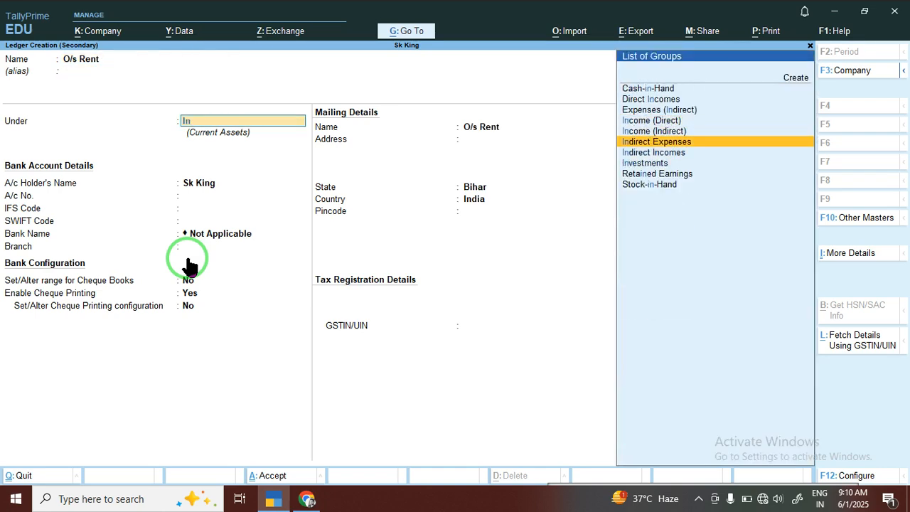
key(Return)
key(Return)
key(Return)
key(Return)
key(Return)
key(Return)
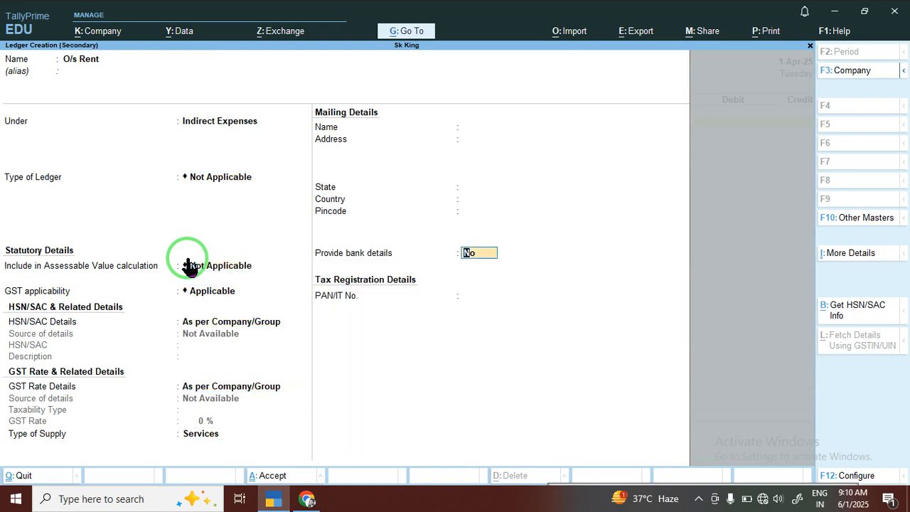
key(Return)
- Debit O/s Rent with 2000 and credit Cash with the same amount
text(2000)
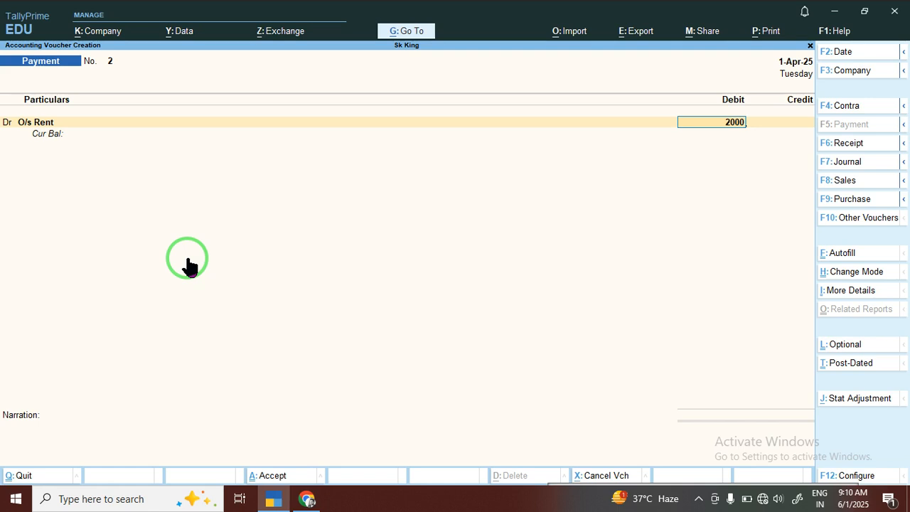
key(Return)
key(Return)
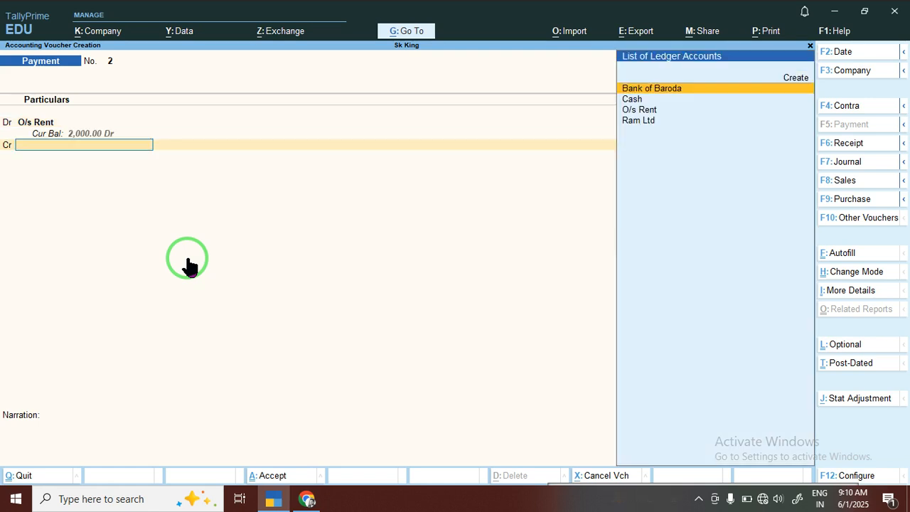
key(Down)
key(Return)
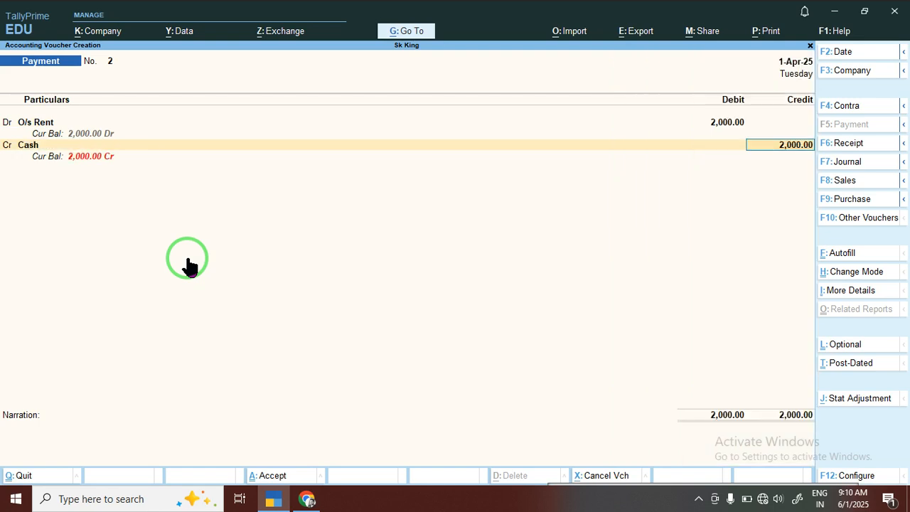
- Accept the rent payment voucher with the narration left blank
key(Return)
key(Return)
key(Return)
click(188, 264)
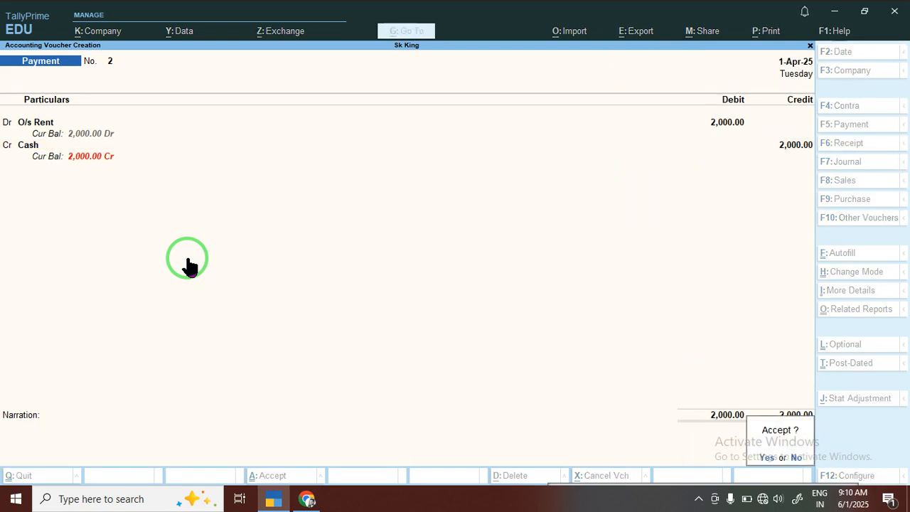
key(y)
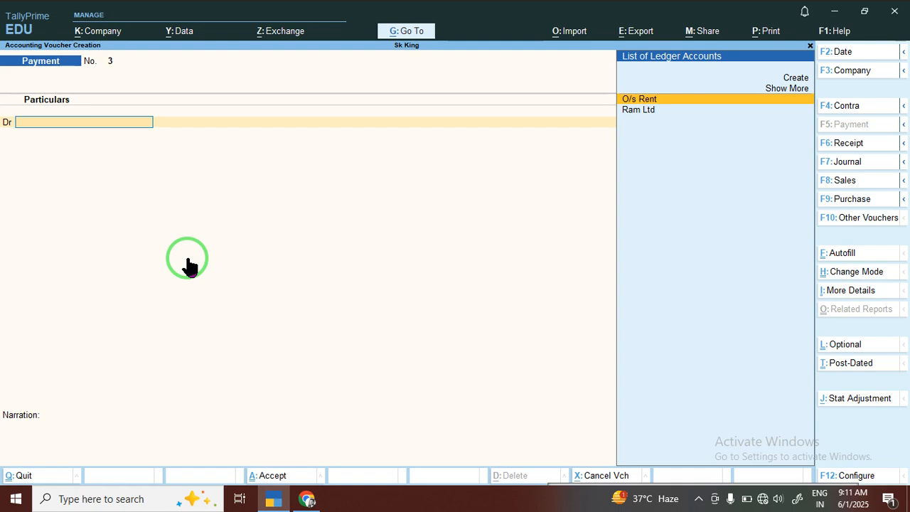
- On the next payment voucher, debit Cash with 250
text(Ca)
key(Return)
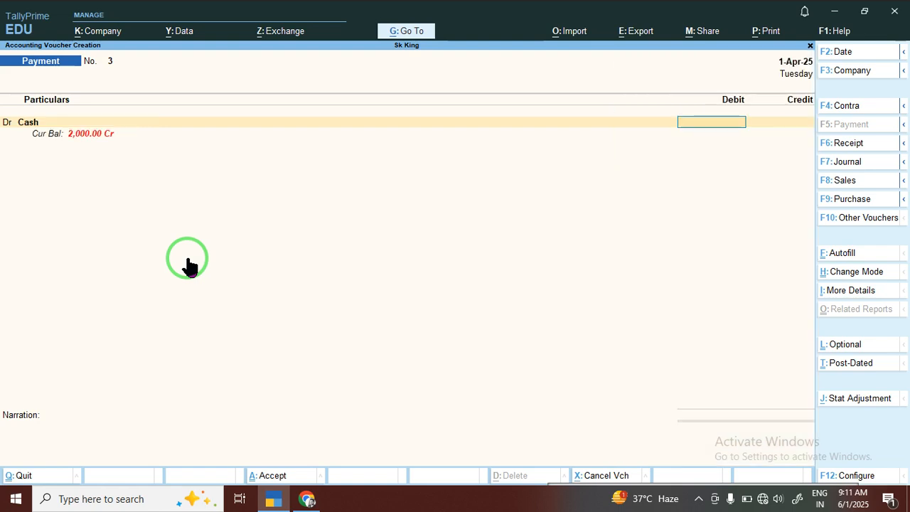
text(250)
key(Return)
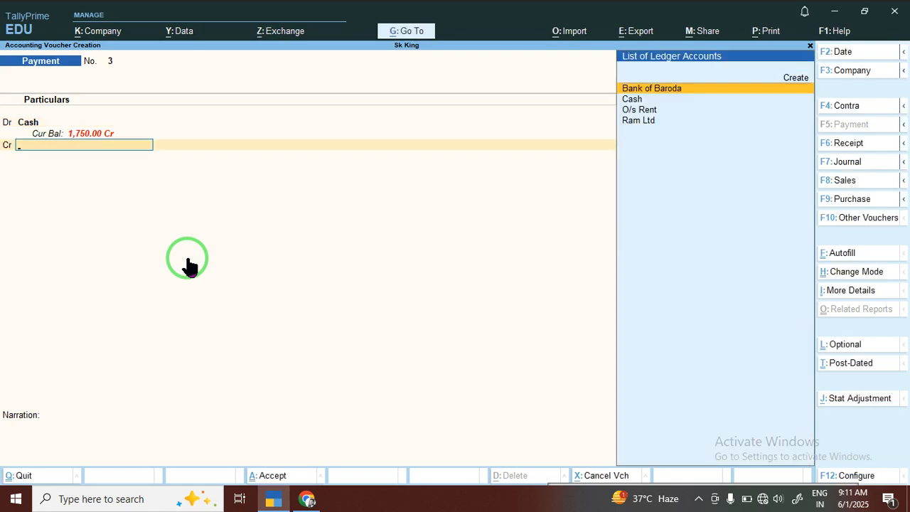
- Go back to the voucher's debit ledger and start creating a new ledger in place of Cash
key(alt)
key(BackSpace)
key(BackSpace)
key(BackSpace)
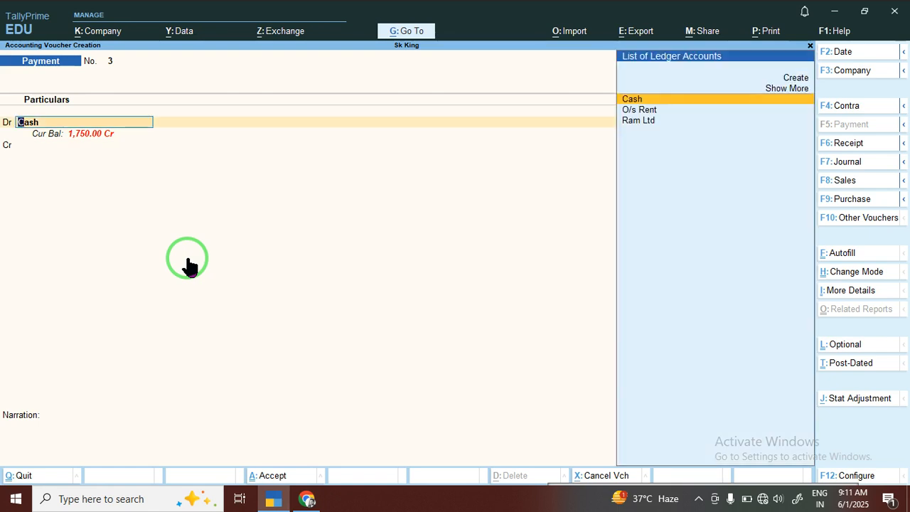
key(alt+c)
text(Wags)
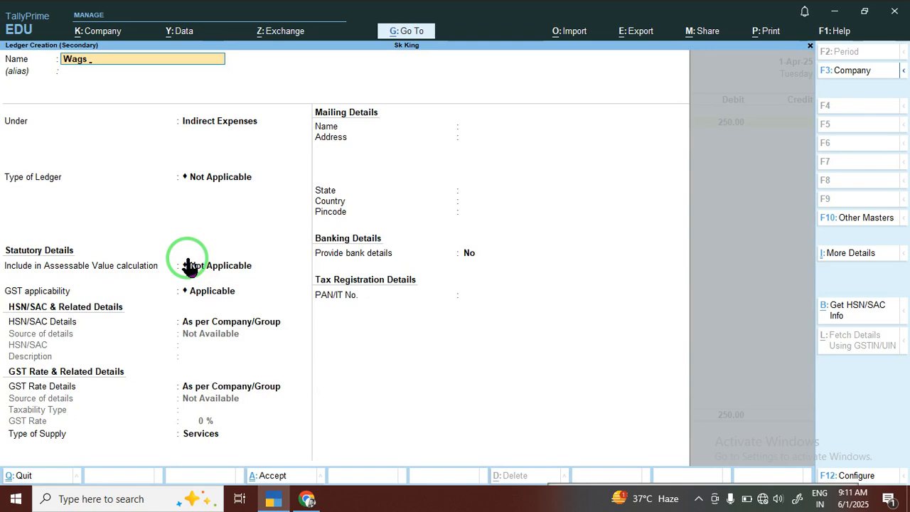
key(BackSpace)
key(BackSpace)
key(BackSpace)
key(BackSpace)
text(Ru)
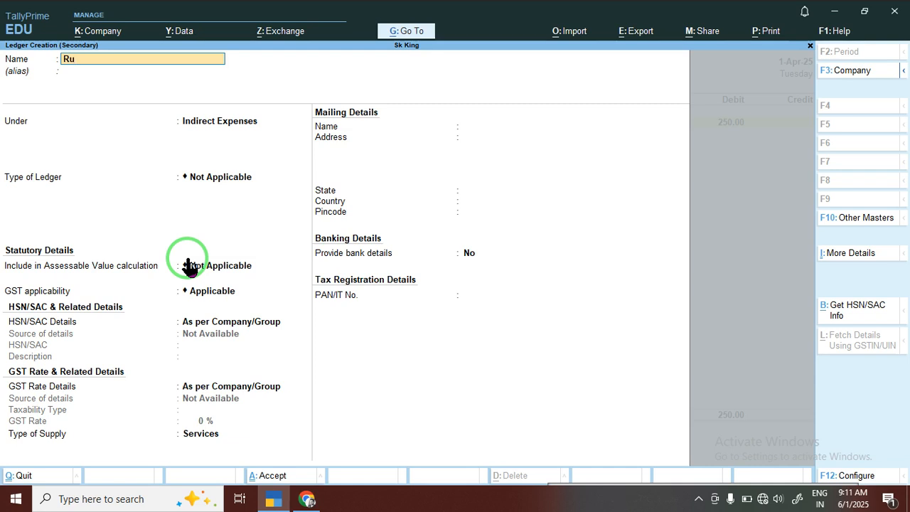
key(BackSpace)
key(BackSpace)
- Name the new ledger Furniture Repair
text(Furniture)
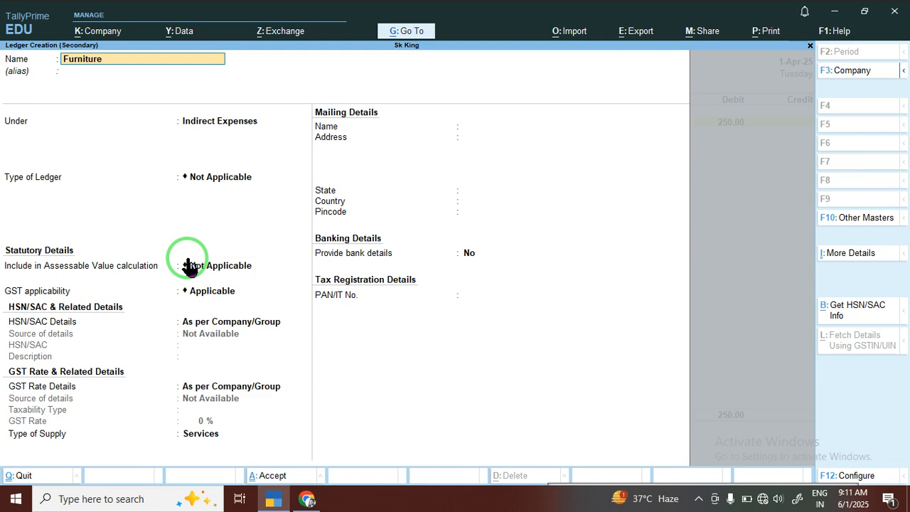
key(Return)
key(Return)
key(BackSpace)
key(BackSpace)
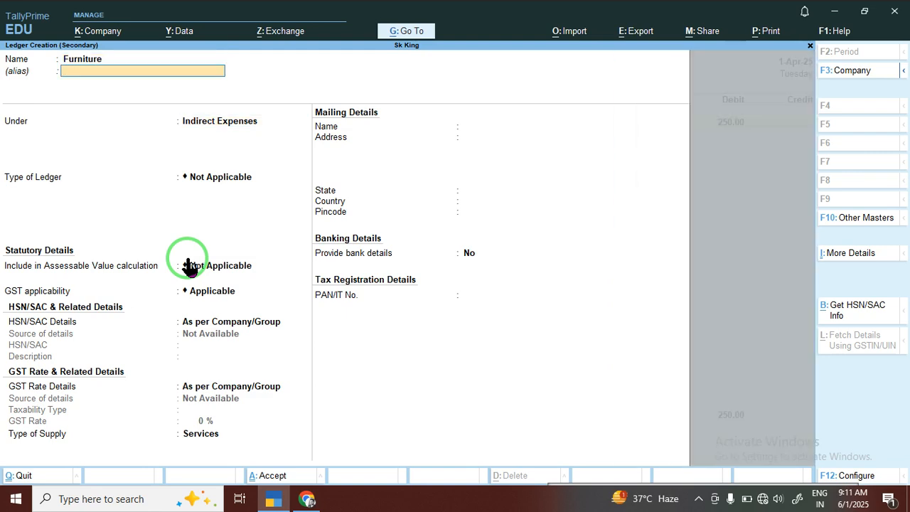
text(Repair)
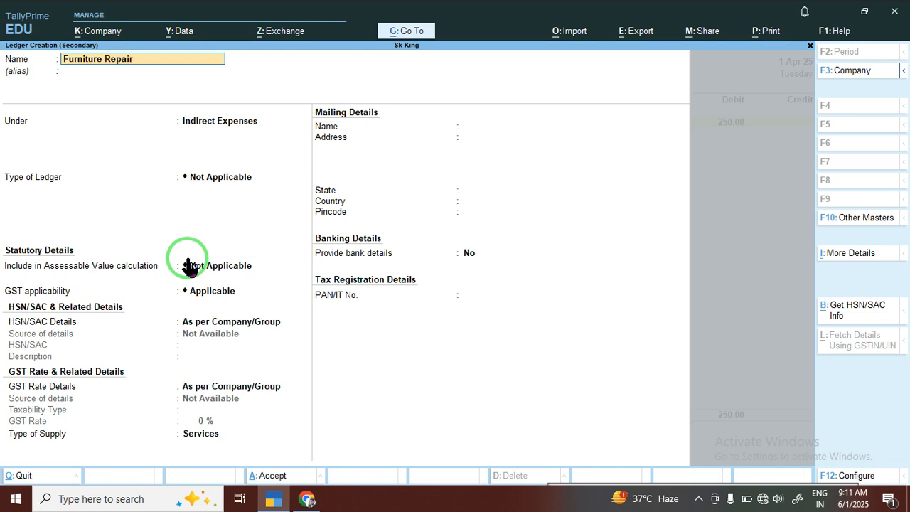
- Place the Furniture Repair ledger under Direct Expenses and save it with the remaining fields at their defaults
key(Return)
key(Return)
text(Di)
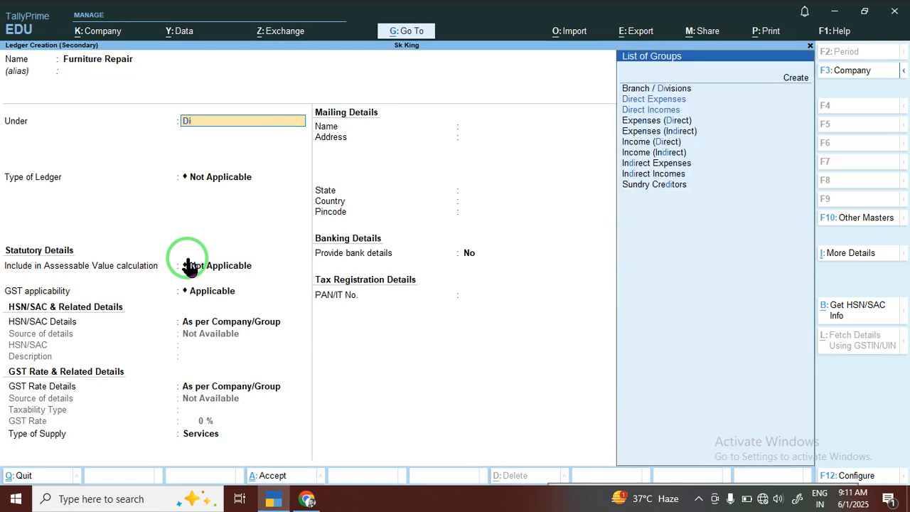
key(Return)
key(Return)
key(Return)
key(Return)
key(Return)
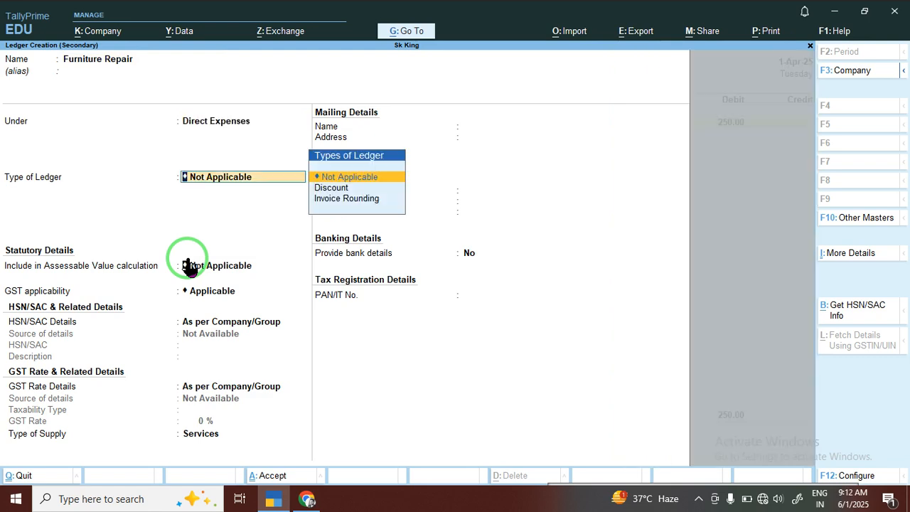
key(Return)
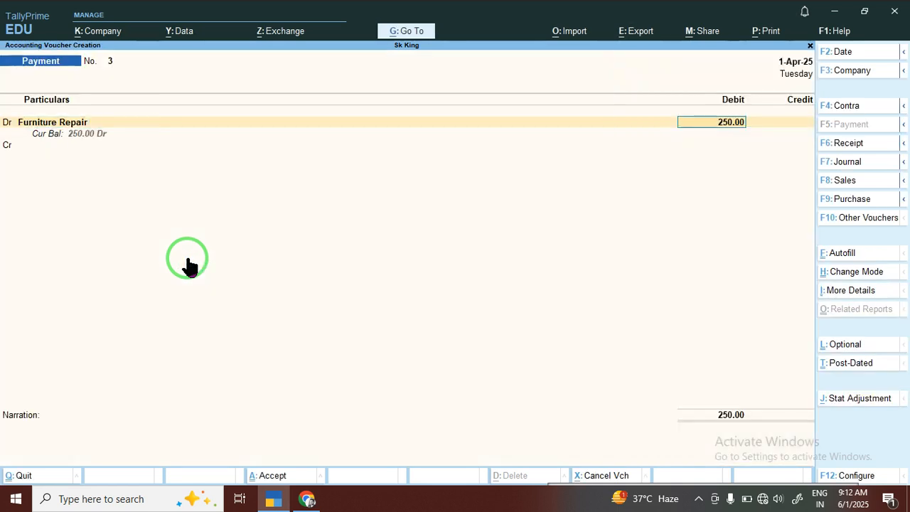
- Keep the 250 debit for Furniture Repair, credit Cash with the same amount, and accept the voucher without a narration
key(Return)
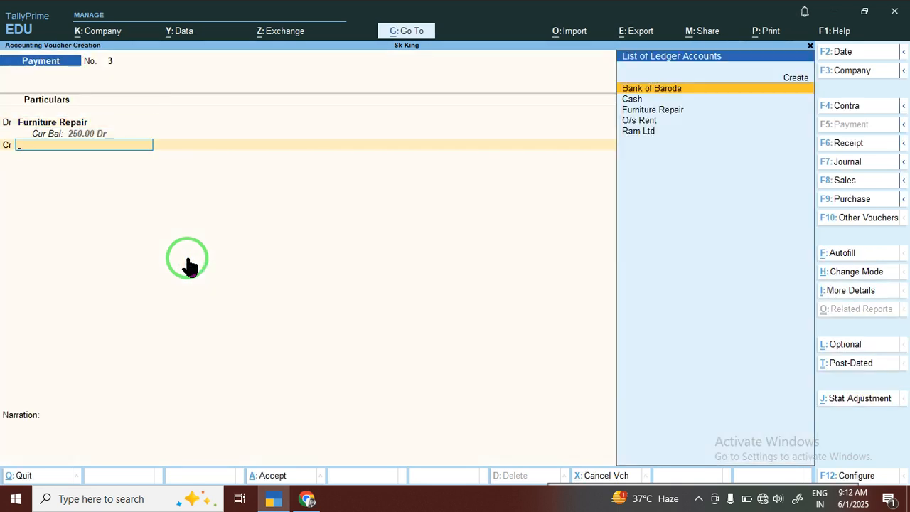
text(Cash)
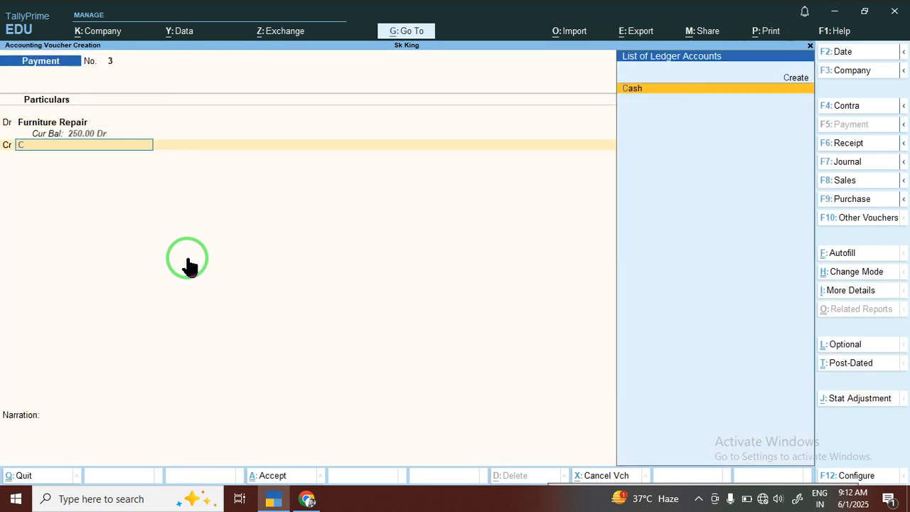
key(Return)
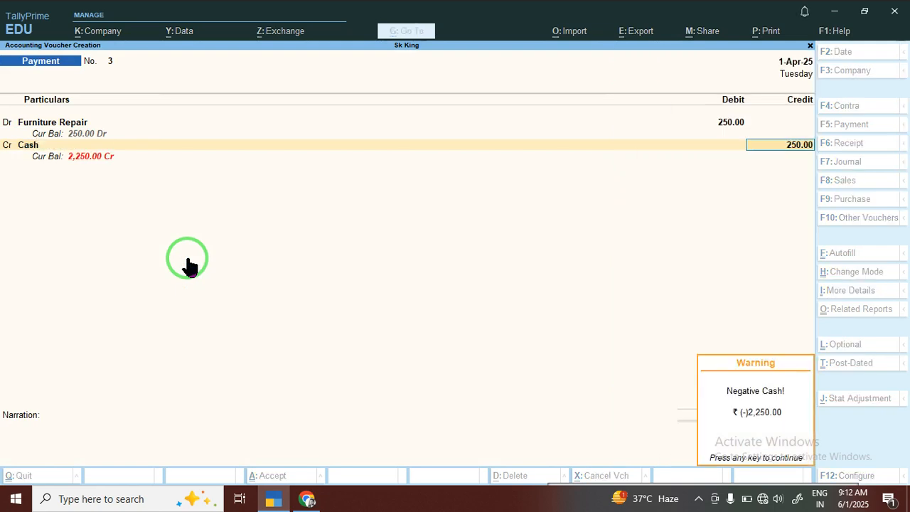
key(Return)
key(Return)
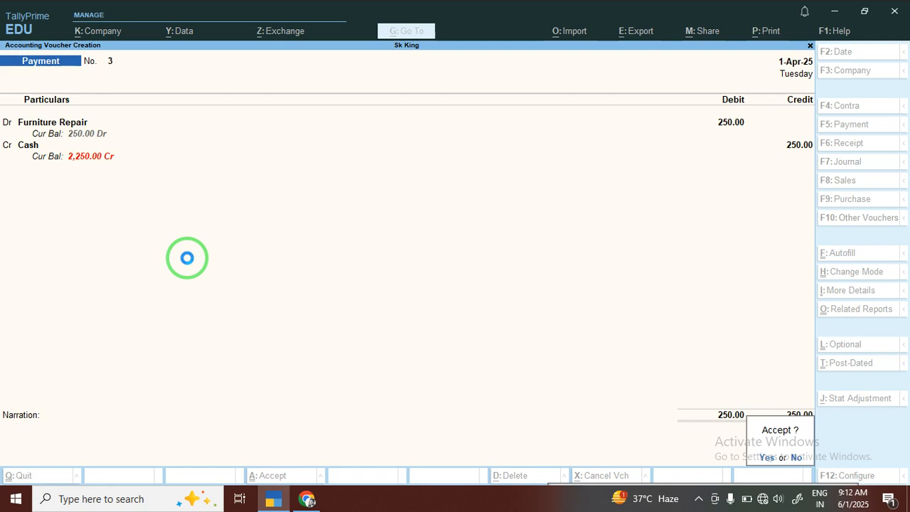
key(Return)
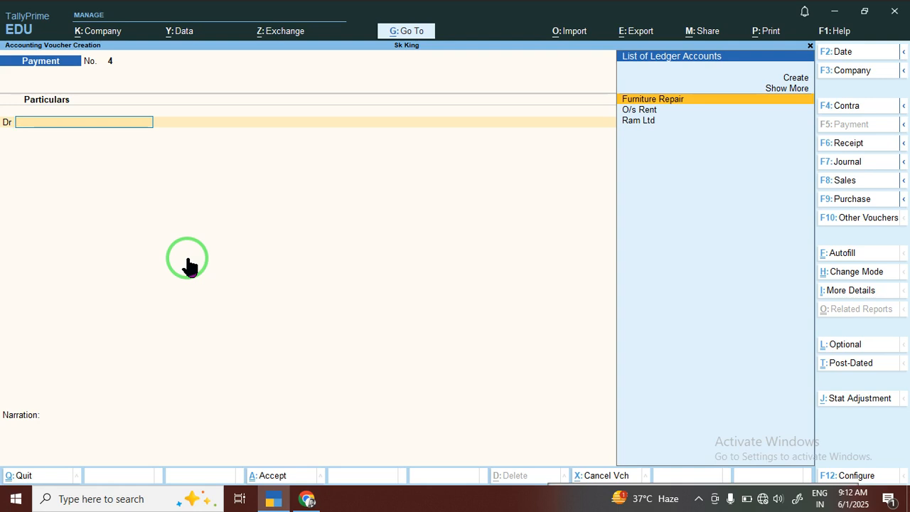
- Create a new ledger for the payment voucher's debit line and name it Advetisemnet
key(alt+c)
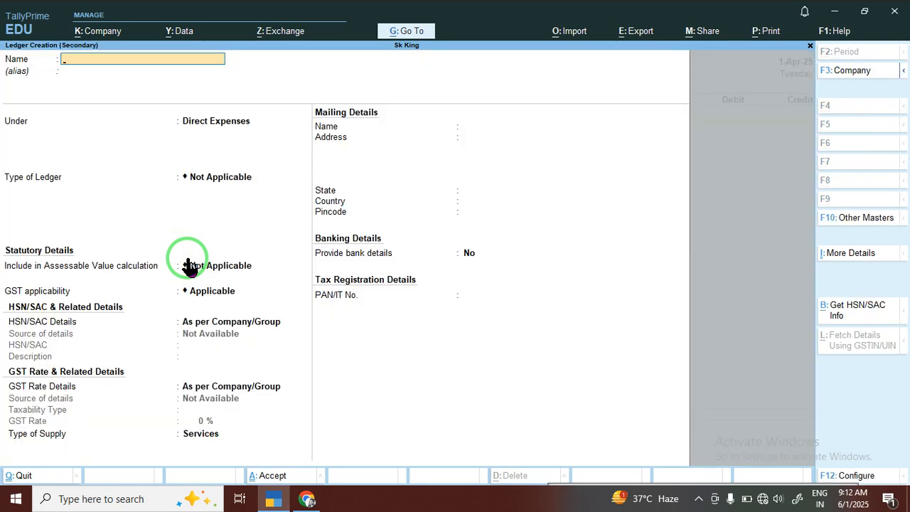
text(Advetisemnet)
key(Return)
key(Return)
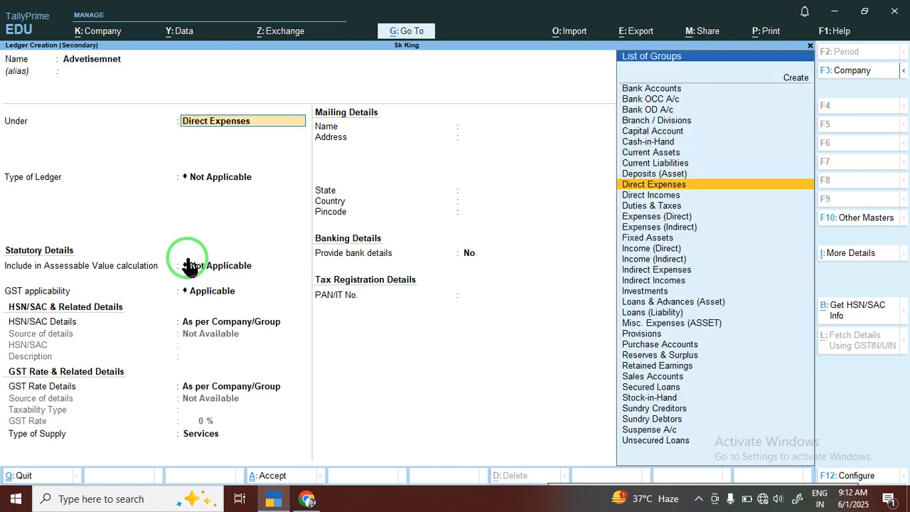
- Place the Advetisemnet ledger under Indirect Expenses and save it with the remaining fields at their defaults
key(BackSpace)
text(In)
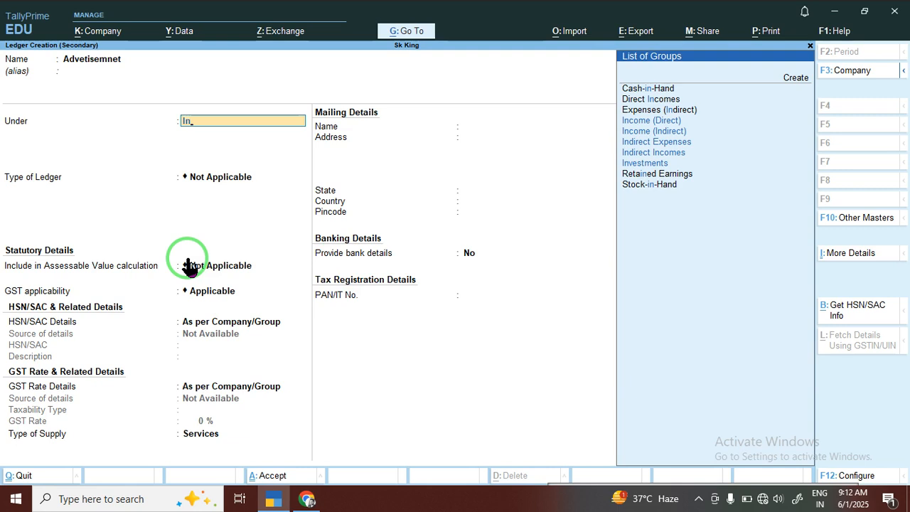
key(Down)
key(Down)
key(Down)
key(Down)
key(Down)
key(Return)
key(Return)
key(Return)
key(Return)
key(Return)
key(Return)
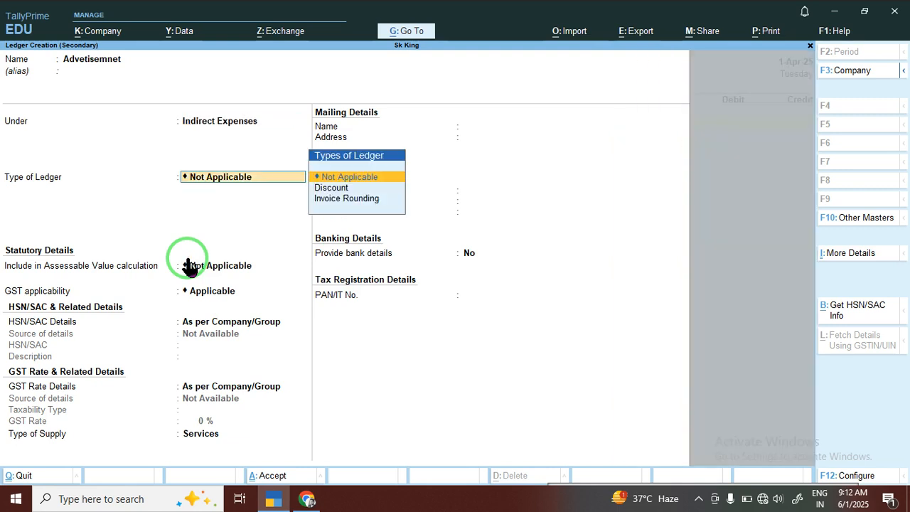
key(Return)
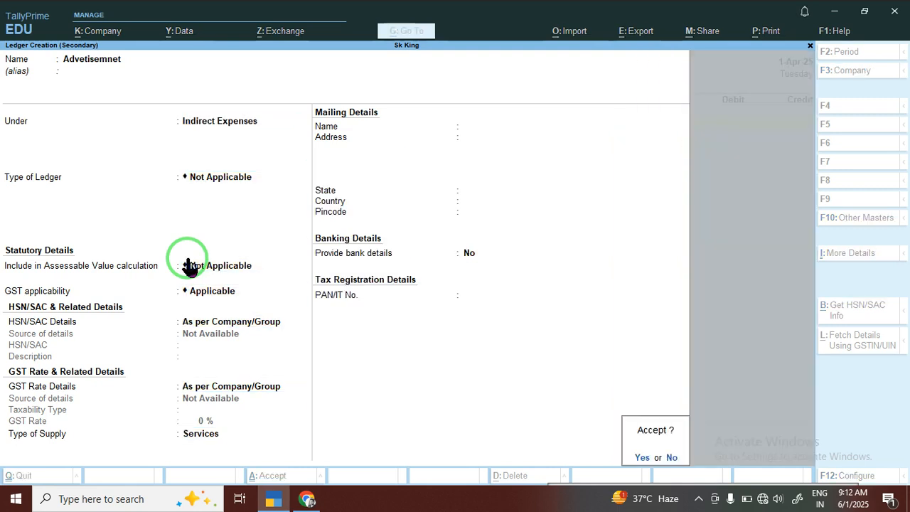
key(Return)
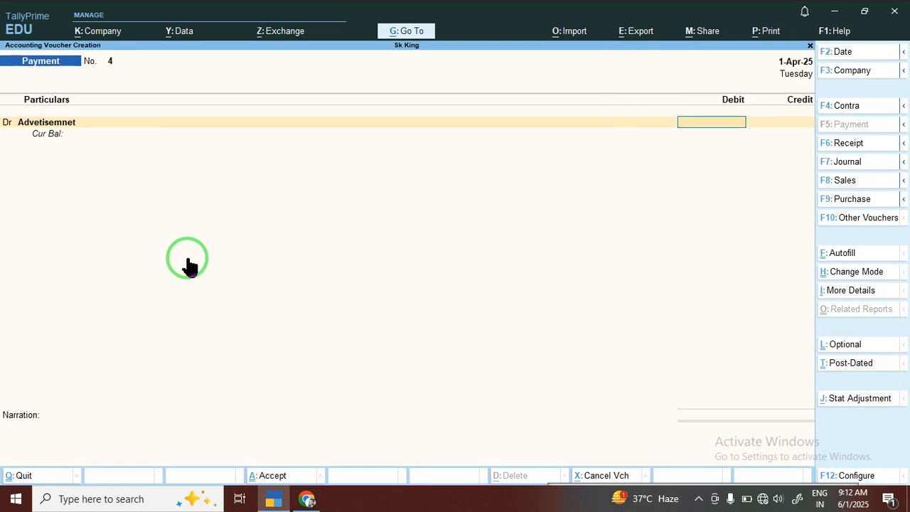
- Debit Advetisemnet with 4852 and create a new ledger named State Bank of India for the credit line
text(4852)
key(Return)
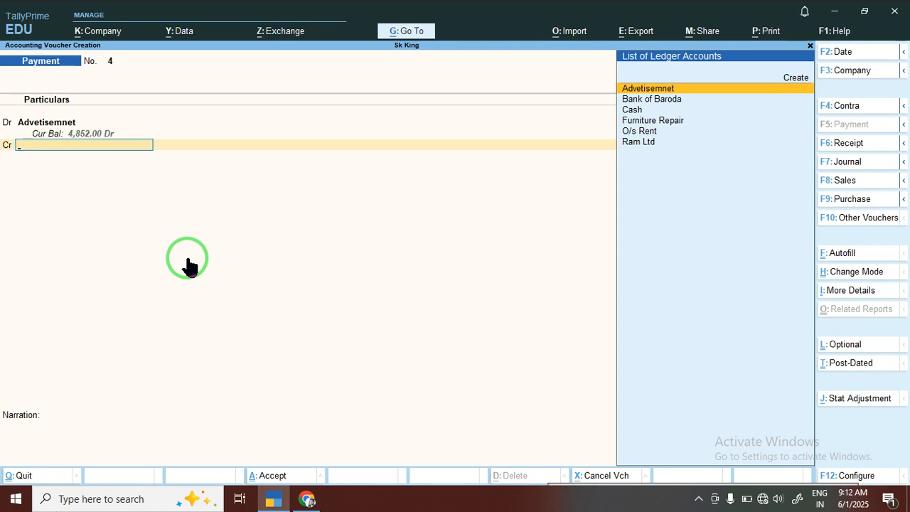
key(alt+c)
text(State Bank of Indi)
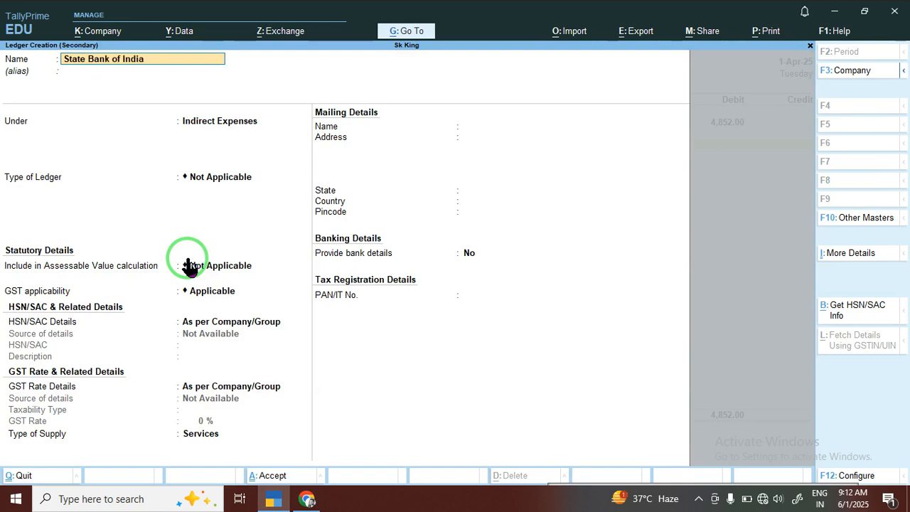
text(a)
key(Return)
key(Return)
- Place the State Bank of India ledger under Bank Accounts and save it without bank account details or a GSTIN
text(Ba)
key(Down)
key(Up)
key(Return)
key(Return)
key(Return)
key(Return)
key(Return)
key(Return)
key(Return)
key(Return)
key(Return)
key(Return)
key(Return)
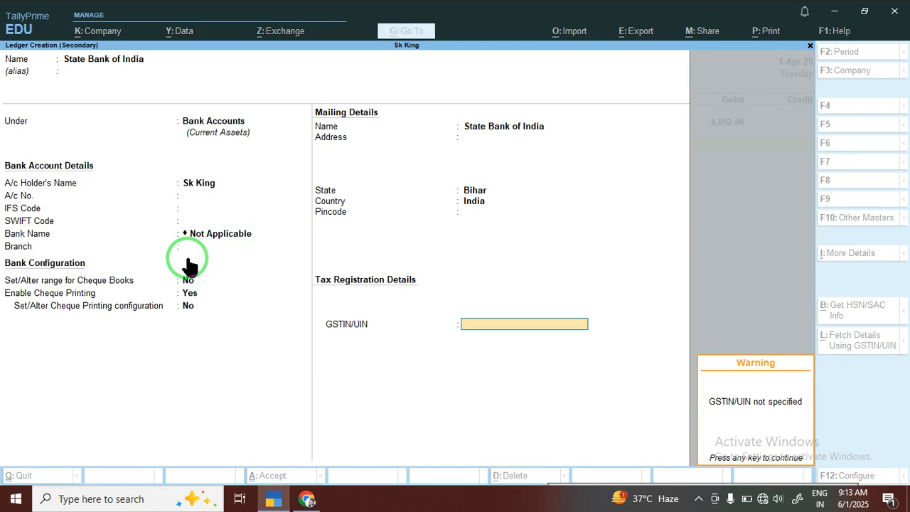
key(Return)
key(Return)
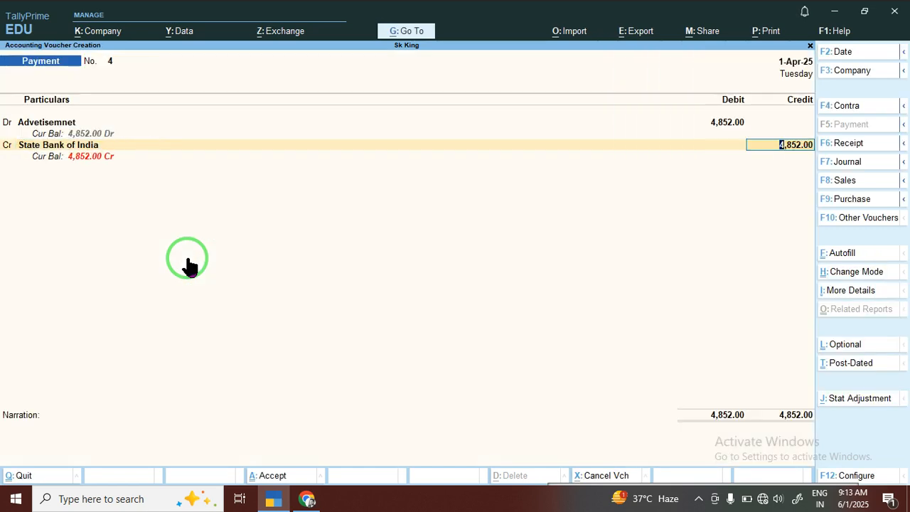
- Credit State Bank of India with 4852 by cheque, enter the cheque number, and accept the voucher without a narration
key(Return)
key(Return)
key(Return)
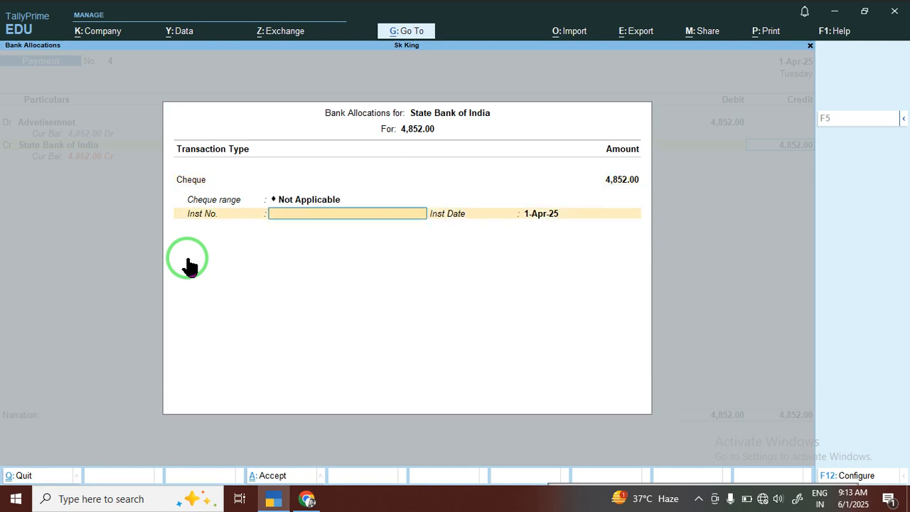
text(65)
text(4186)
key(BackSpace)
text(9)
key(Return)
key(Return)
key(Return)
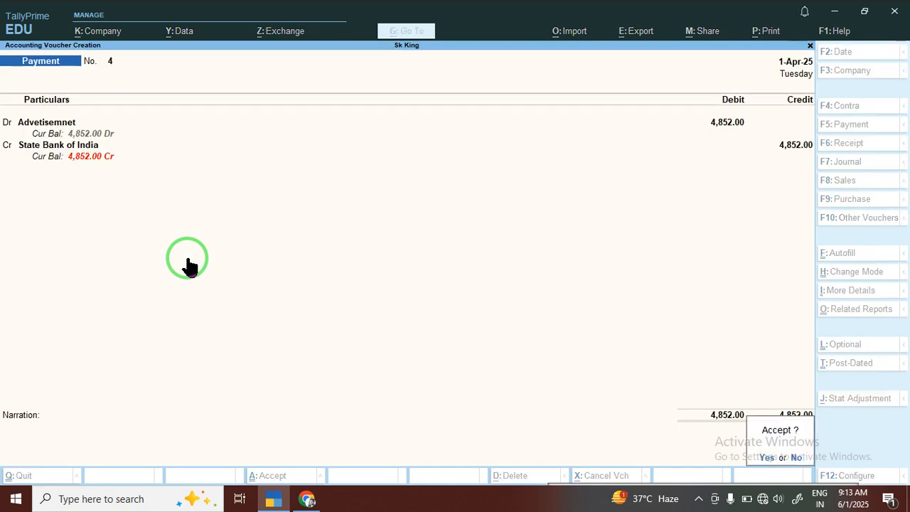
key(Return)
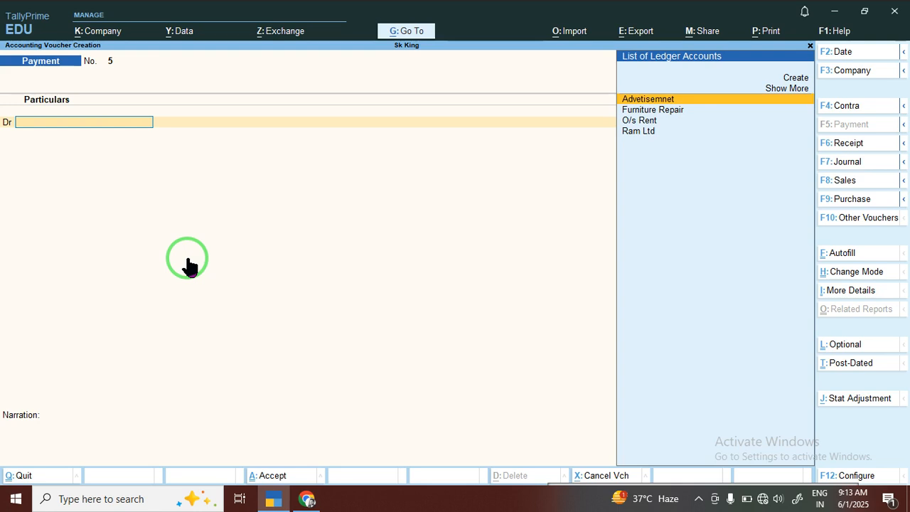
- Create a new ledger for the next payment voucher's debit line and name it Sharma Stationary
key(alt+c)
text(Sharma Statio)
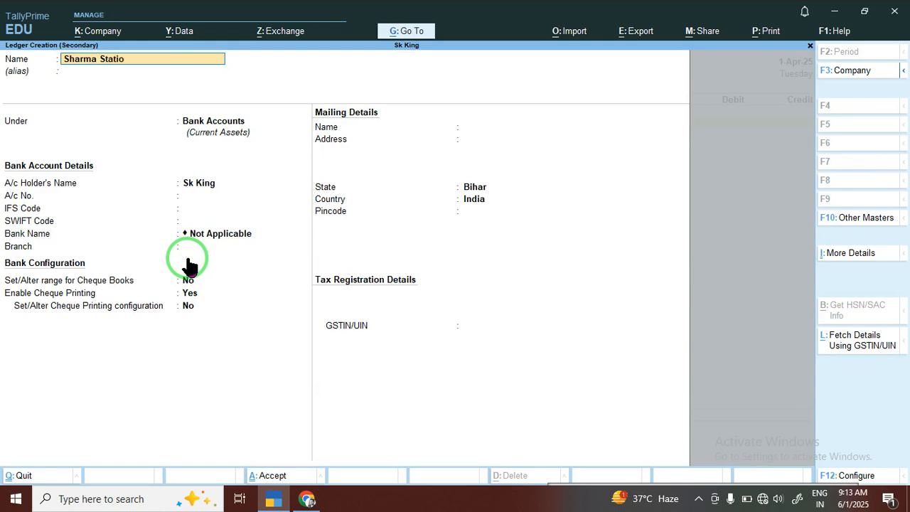
text(nary)
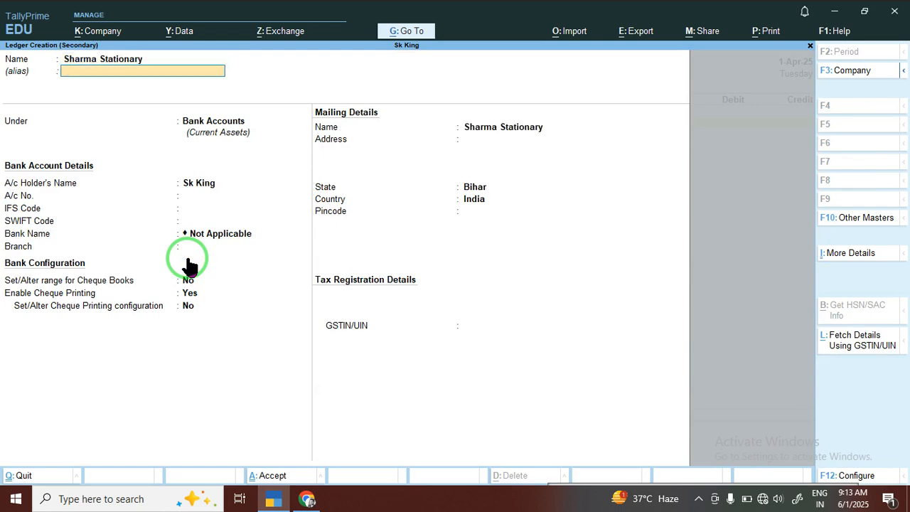
key(Return)
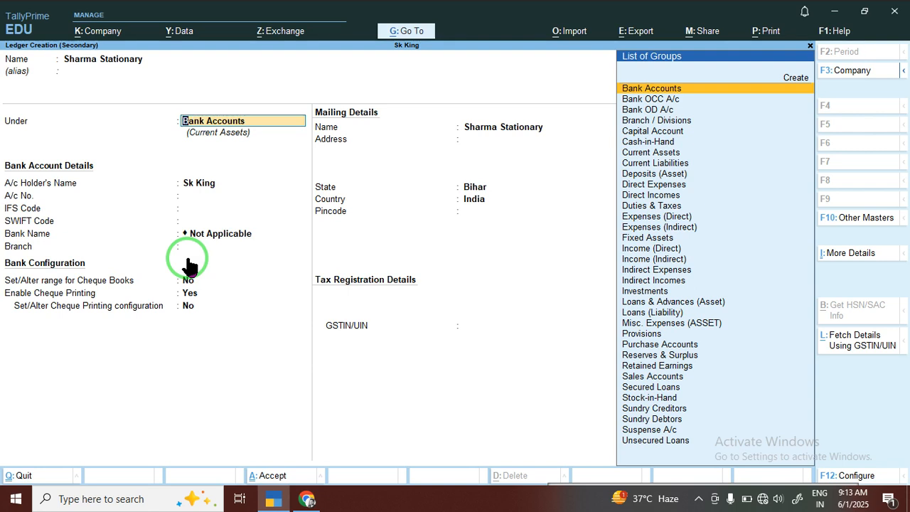
text(Cu)
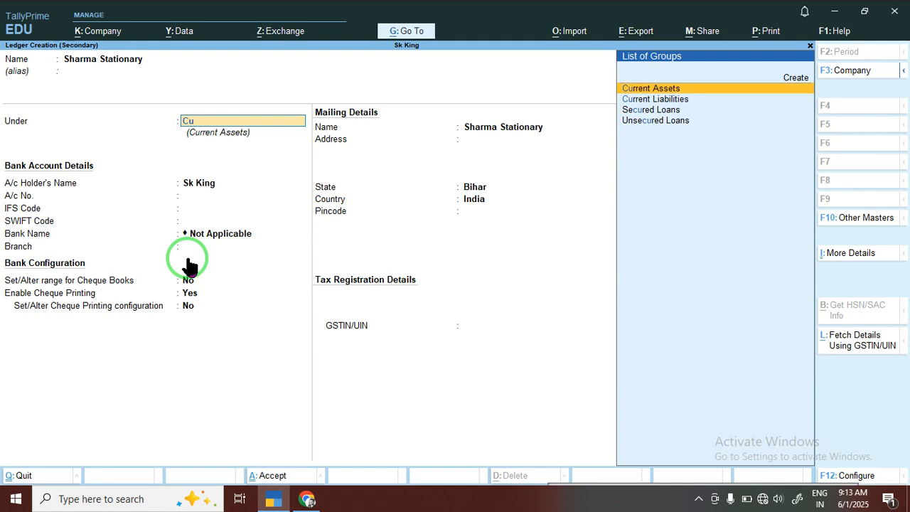
key(Down)
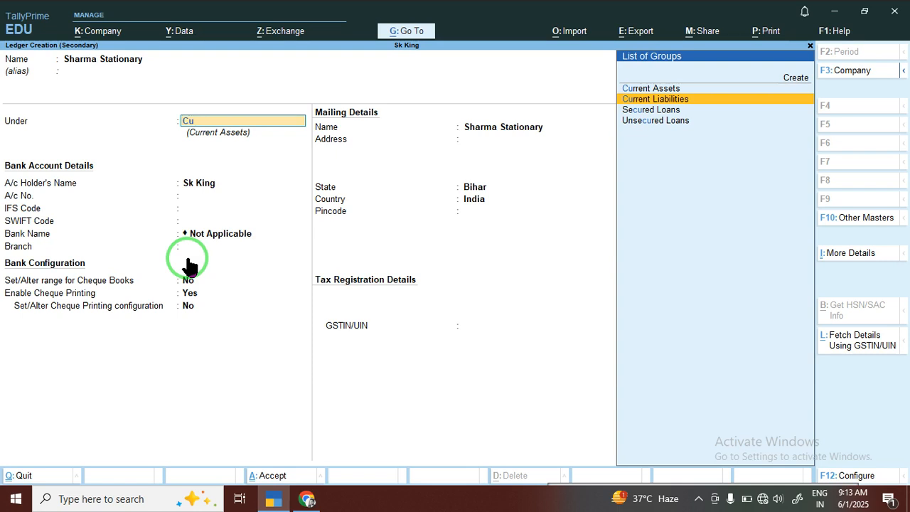
key(Return)
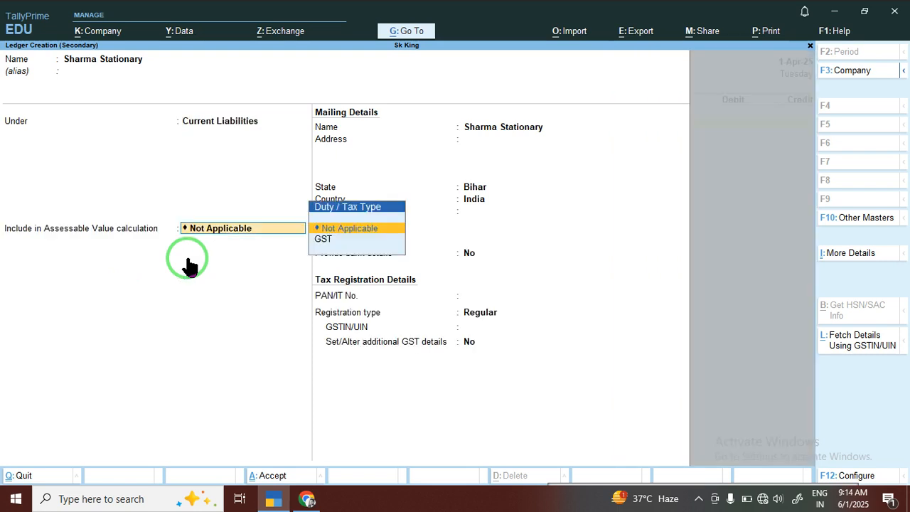
- Place the Sharma Stationary ledger under Current Assets and save it with the remaining fields at their defaults
key(BackSpace)
text(Cu)
key(Return)
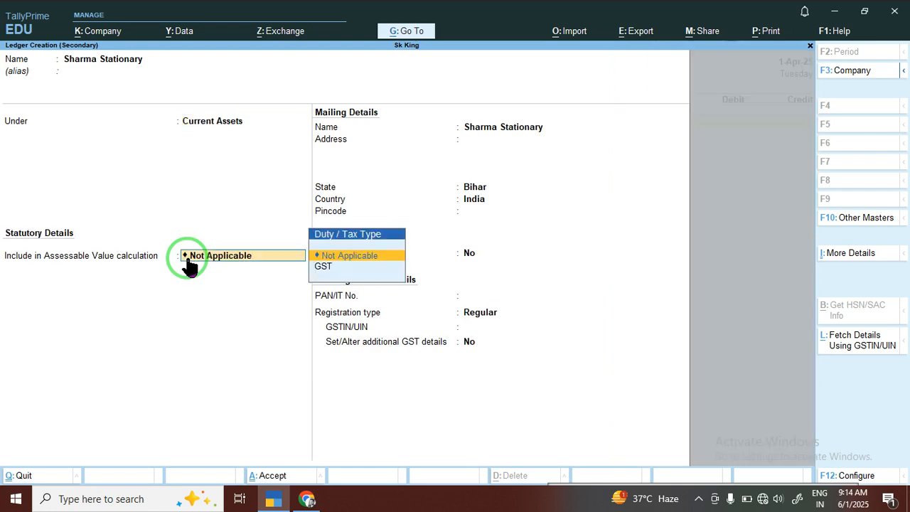
key(Return)
key(Return)
key(Return)
key(Return)
key(Return)
key(Return)
key(Return)
key(Return)
key(Return)
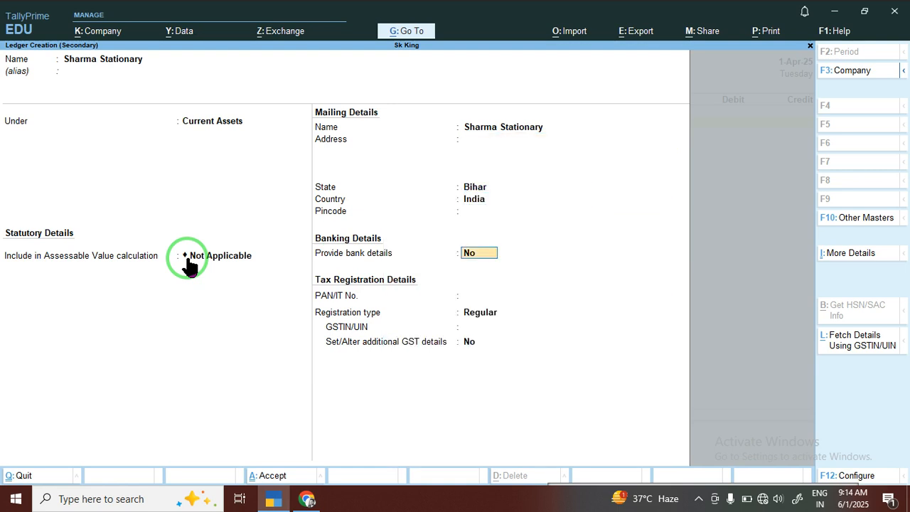
key(Return)
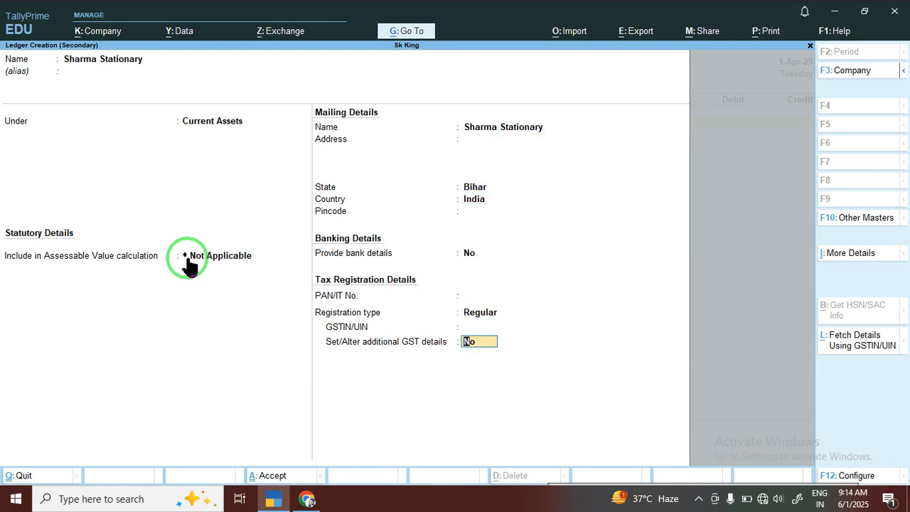
key(Return)
key(Return)
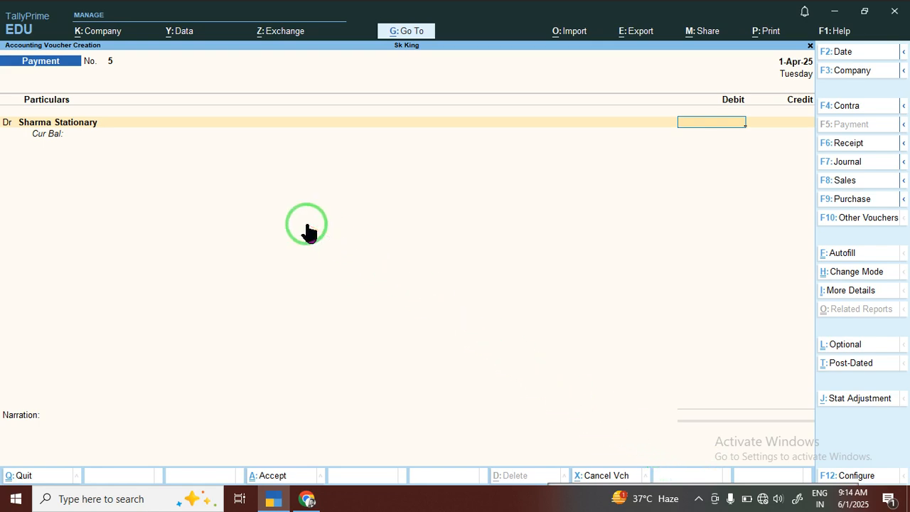
- Debit Sharma Stationary with 325, credit Cash with the same amount, and accept the voucher without a narration
text(325)
key(Return)
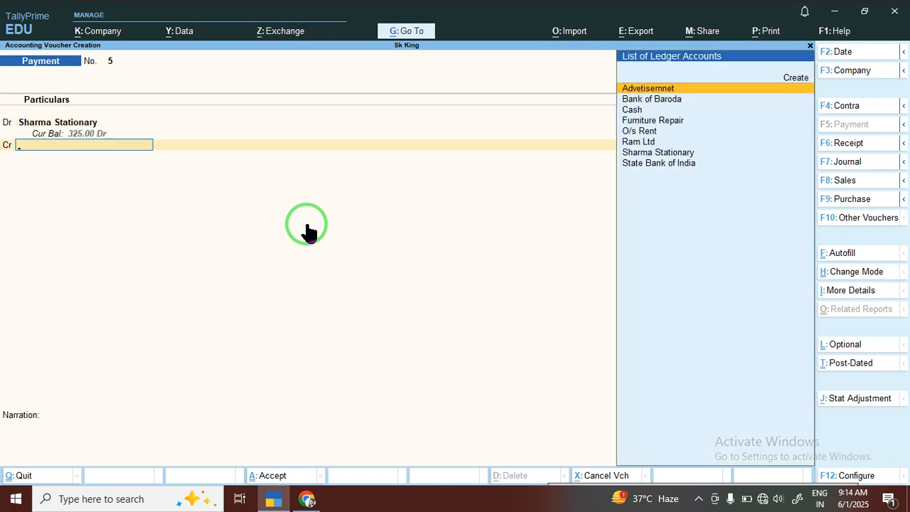
text(Cas)
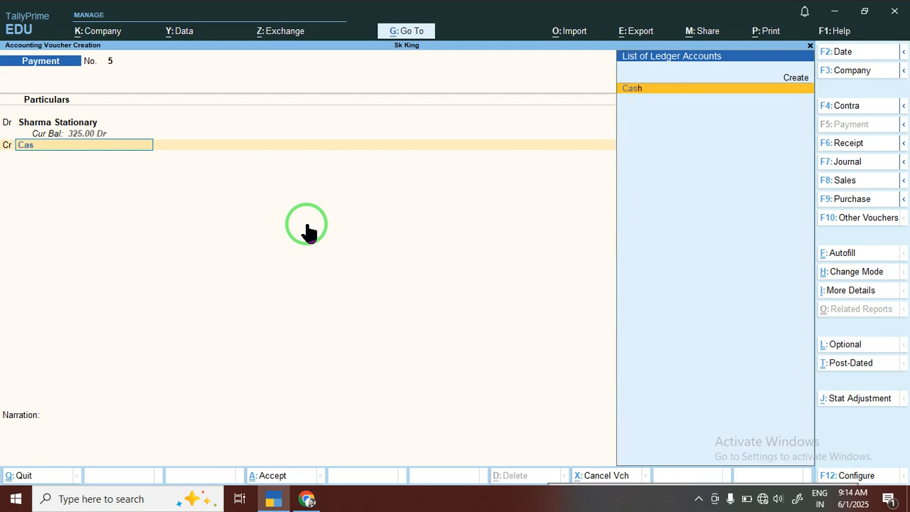
key(Return)
key(Return)
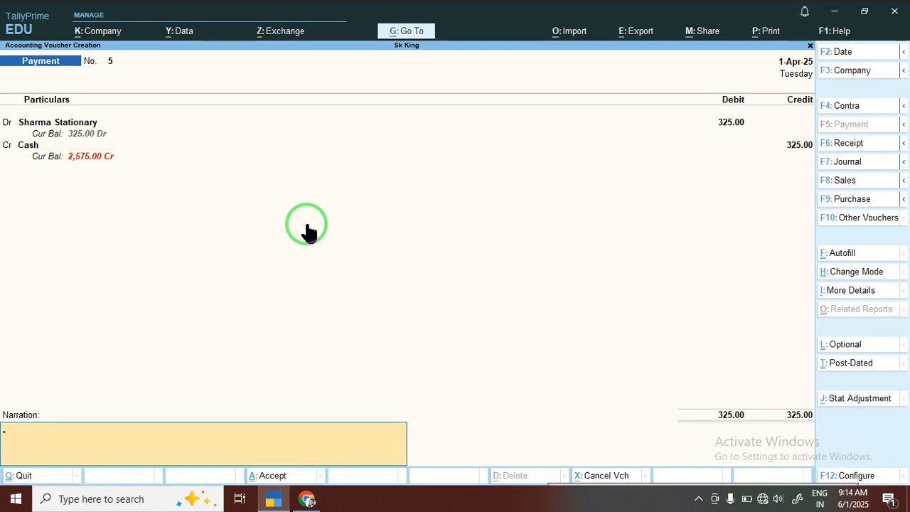
key(Return)
key(Return)
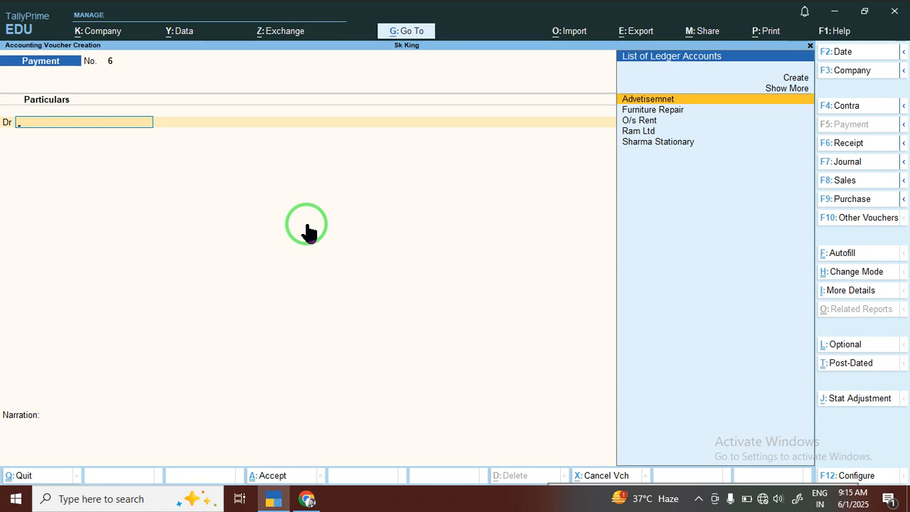
- Leave voucher creation, review the payment entries in the Day Book's detailed view, and return to the Gateway of Tally
key(Escape)
key(Return)
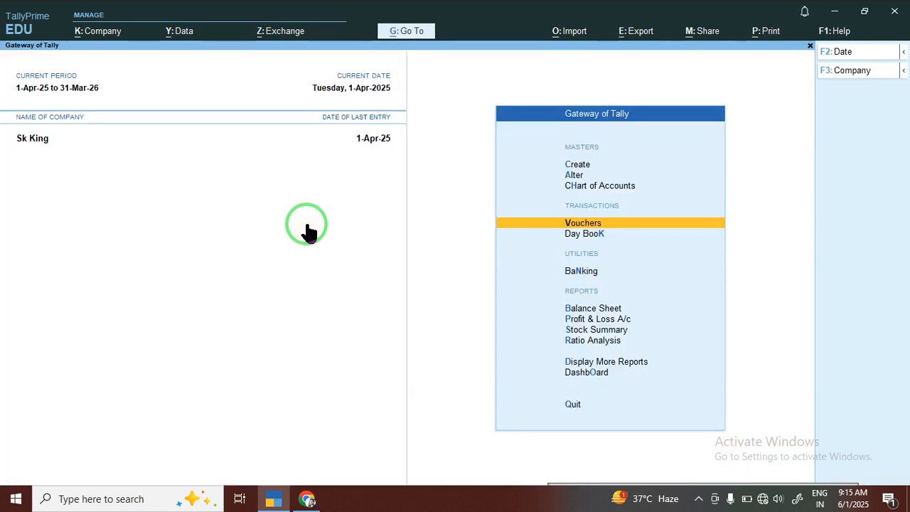
key(Down)
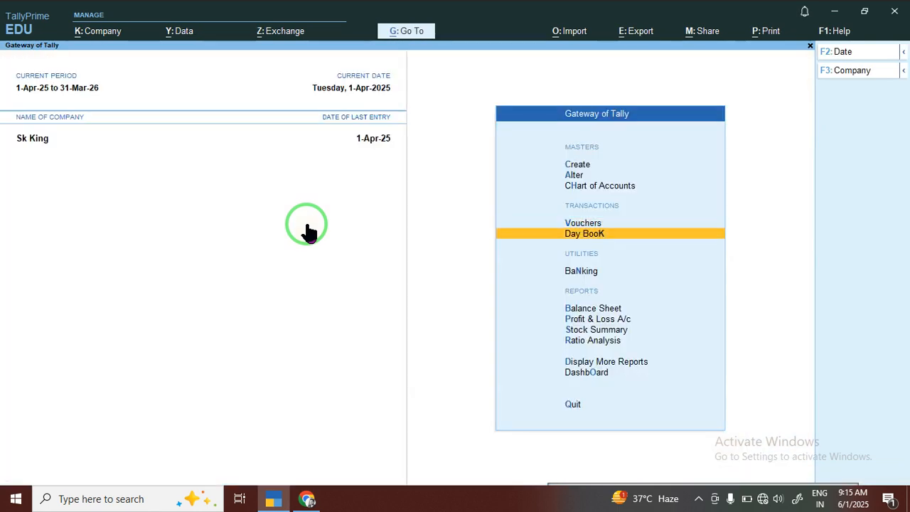
key(Return)
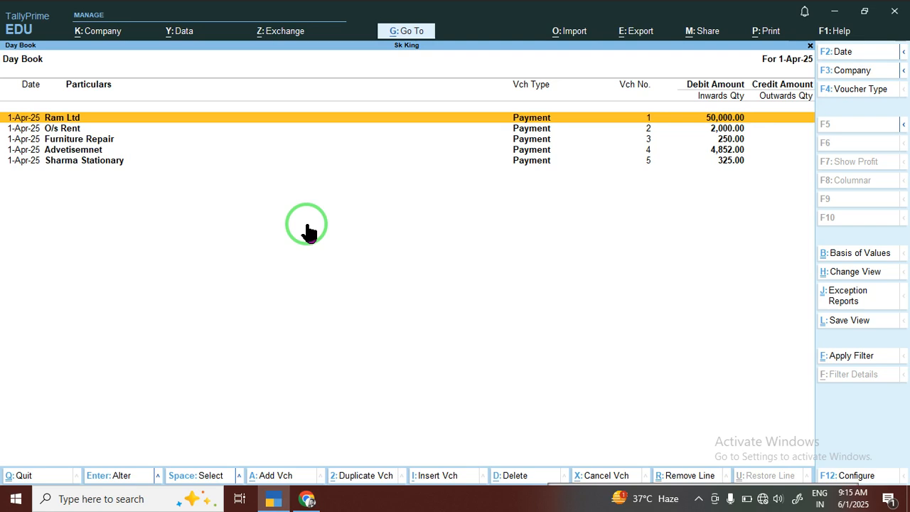
key(alt+F5)
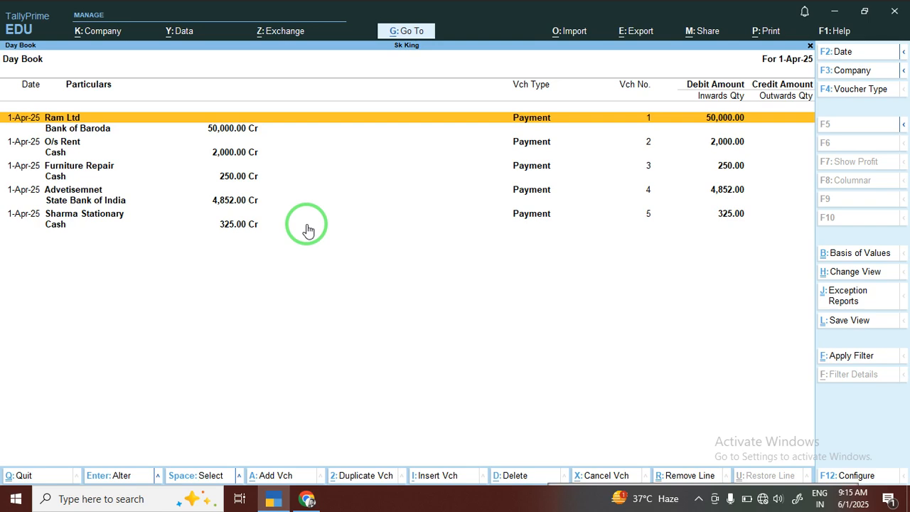
right_click(307, 229)
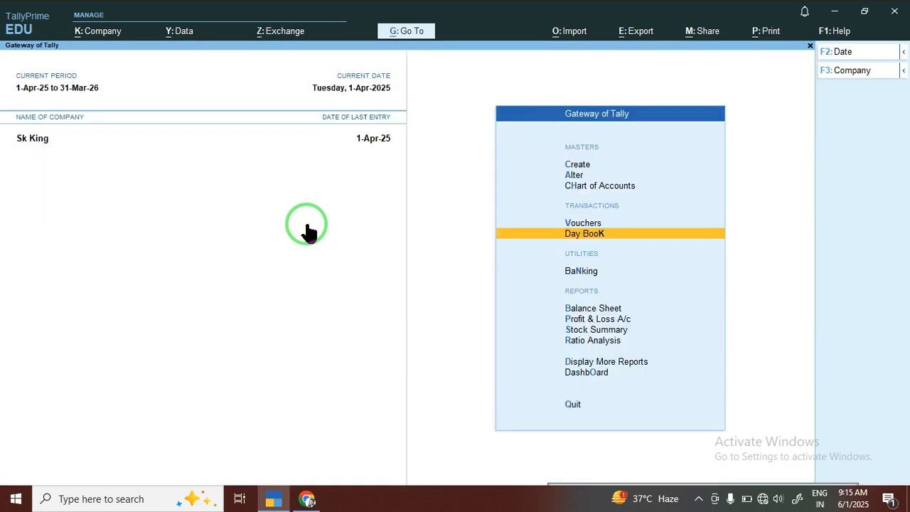